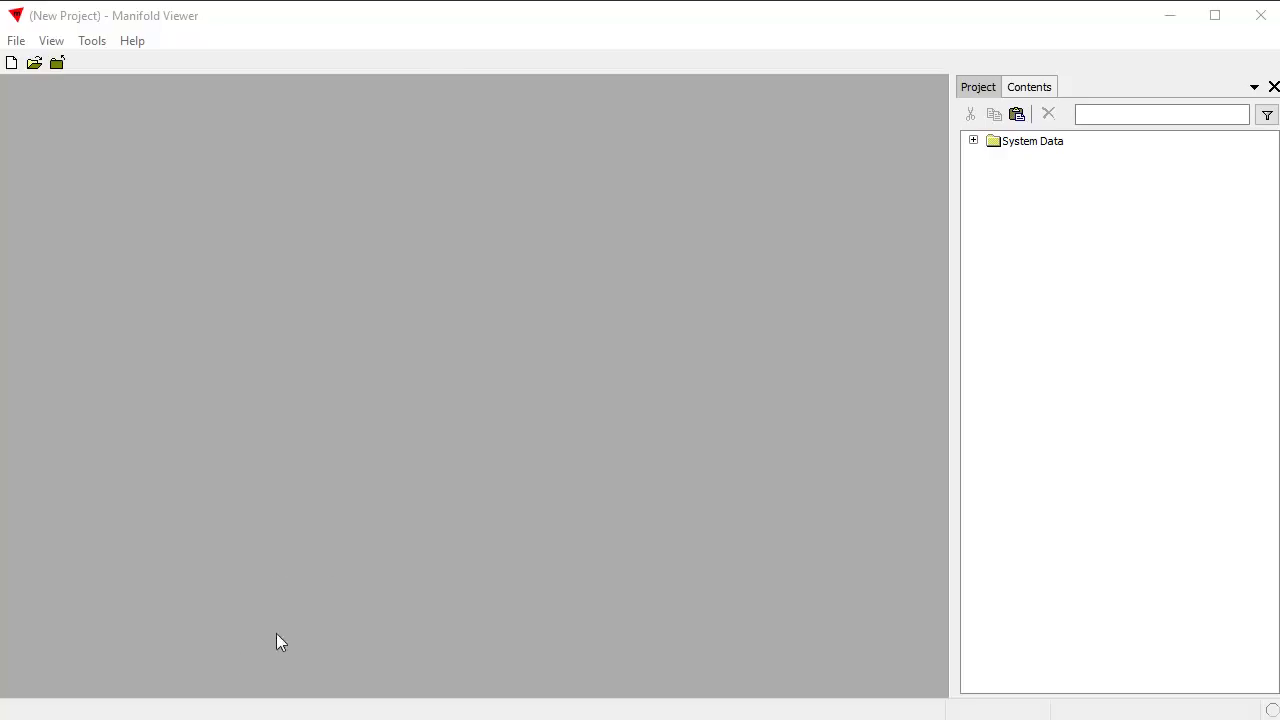
- Open the crater lake LiDAR.map project and display its Map of the Crater Lake terrain
{"action": "left_click", "coordinate": [530, 35]}
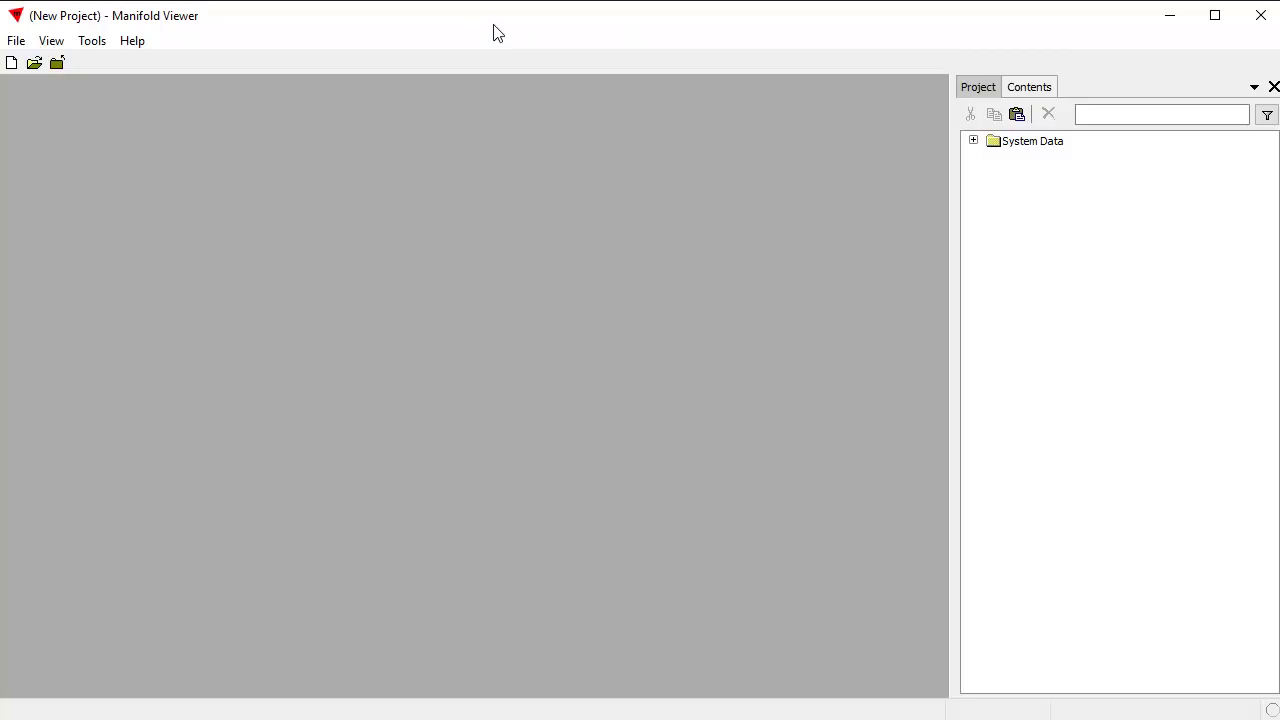
{"action": "left_click", "coordinate": [24, 42]}
{"action": "left_click", "coordinate": [52, 84]}
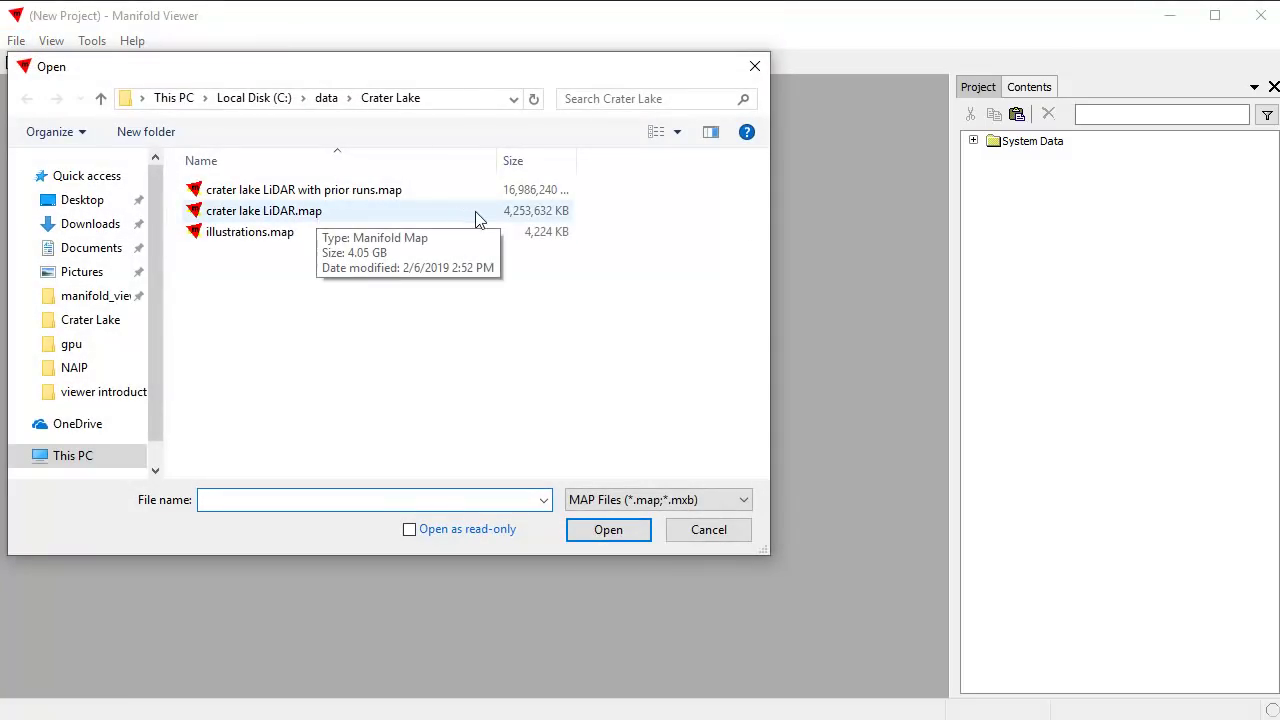
{"action": "left_click", "coordinate": [530, 218]}
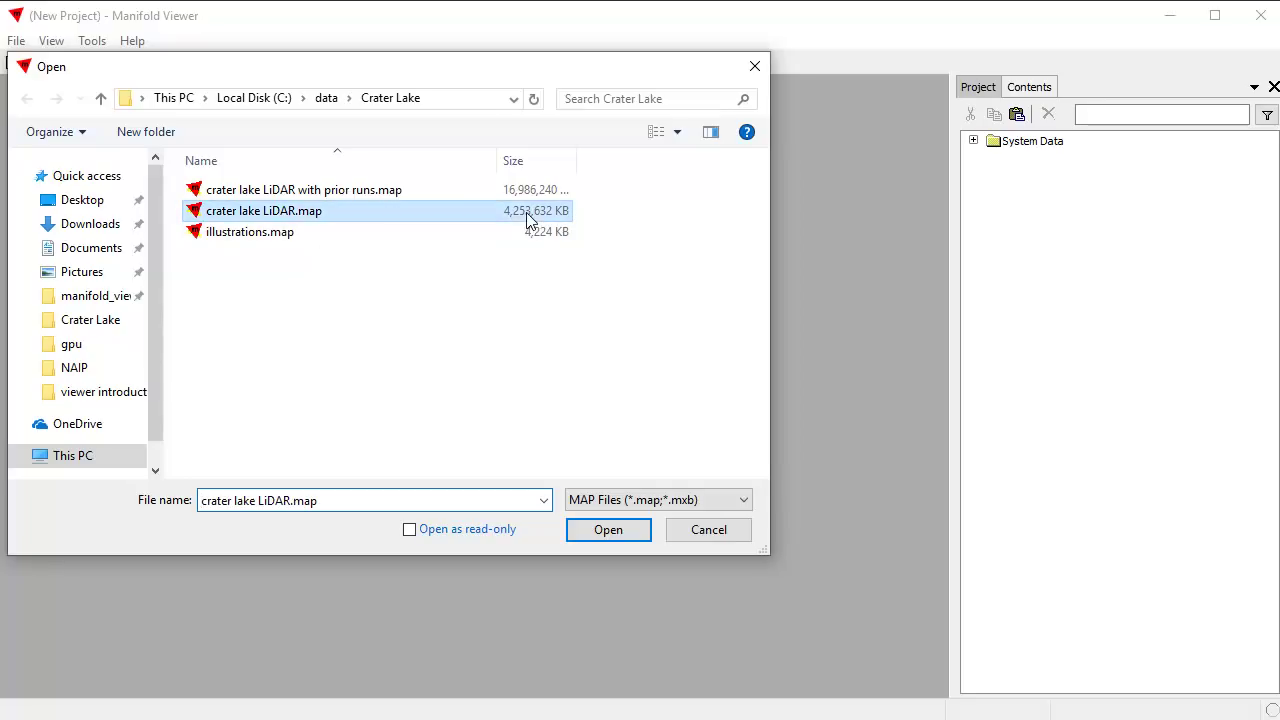
{"action": "left_click", "coordinate": [608, 530]}
{"action": "double_click", "coordinate": [1005, 278]}
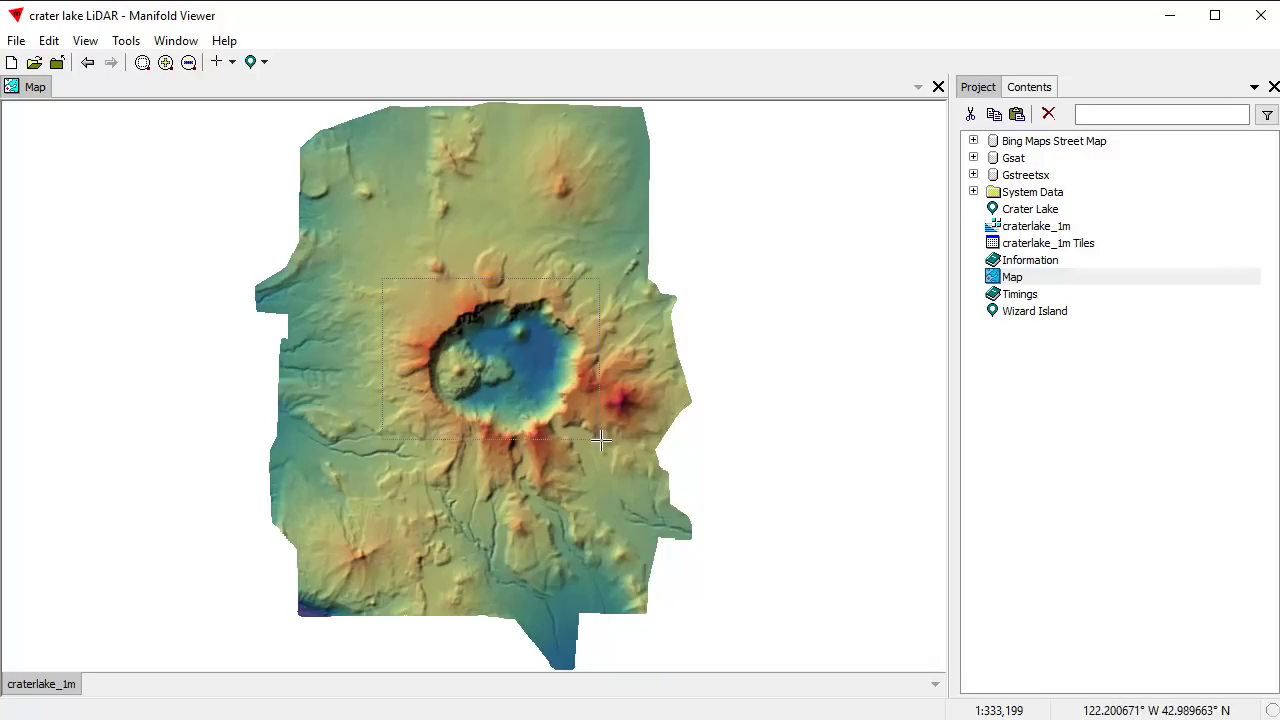
- Zoom the map in close on the Crater Lake caldera and Wizard Island
{"action": "scroll", "coordinate": [615, 455], "scroll_direction": "up", "scroll_amount": 3}
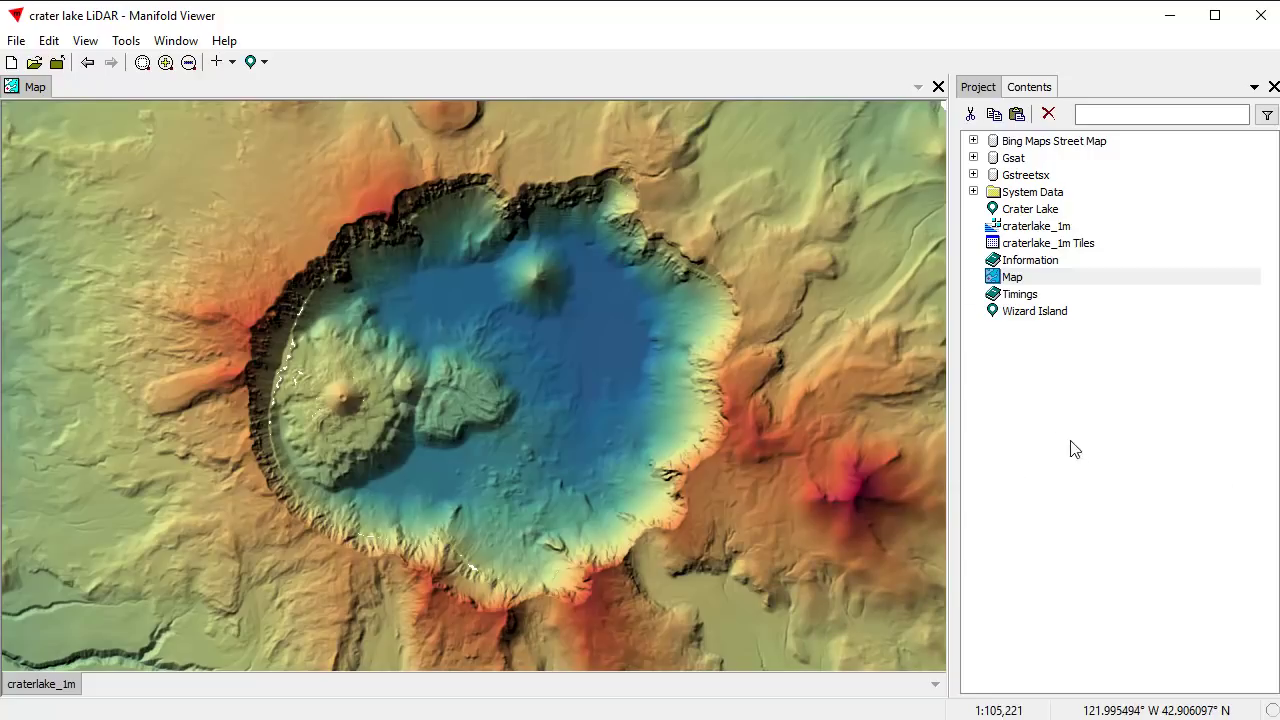
{"action": "left_click", "coordinate": [228, 46]}
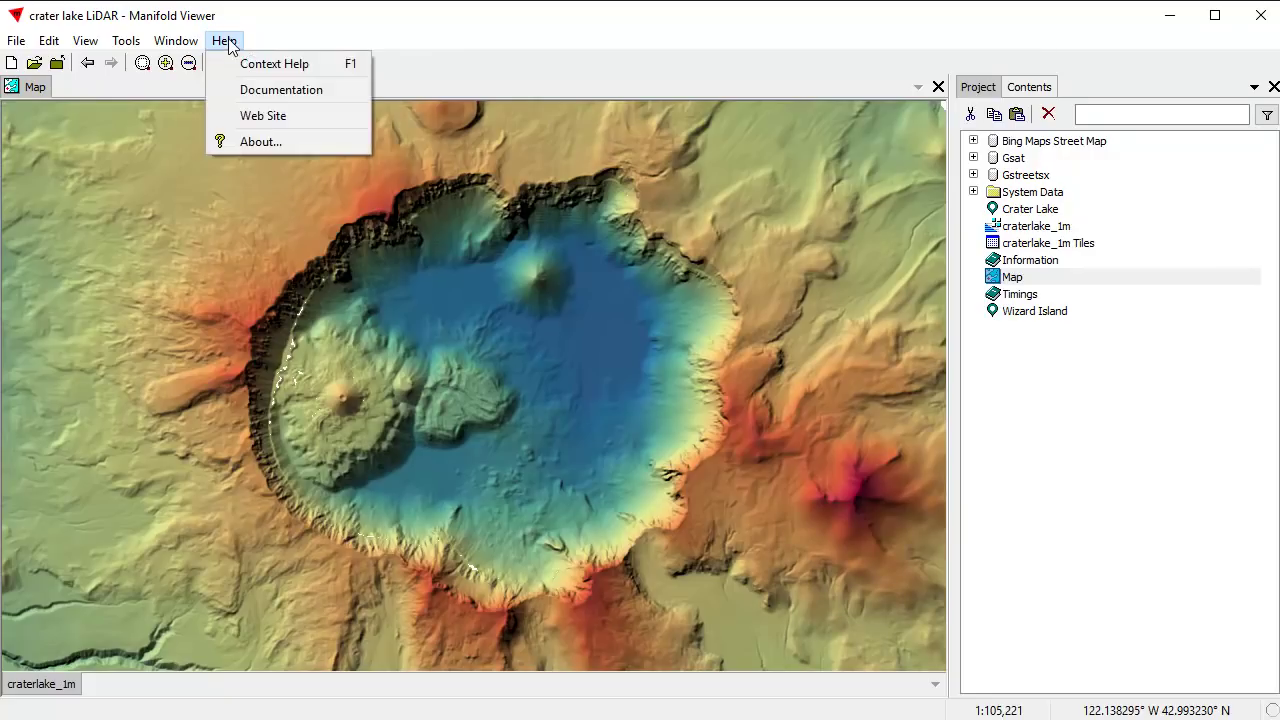
{"action": "left_click", "coordinate": [271, 140]}
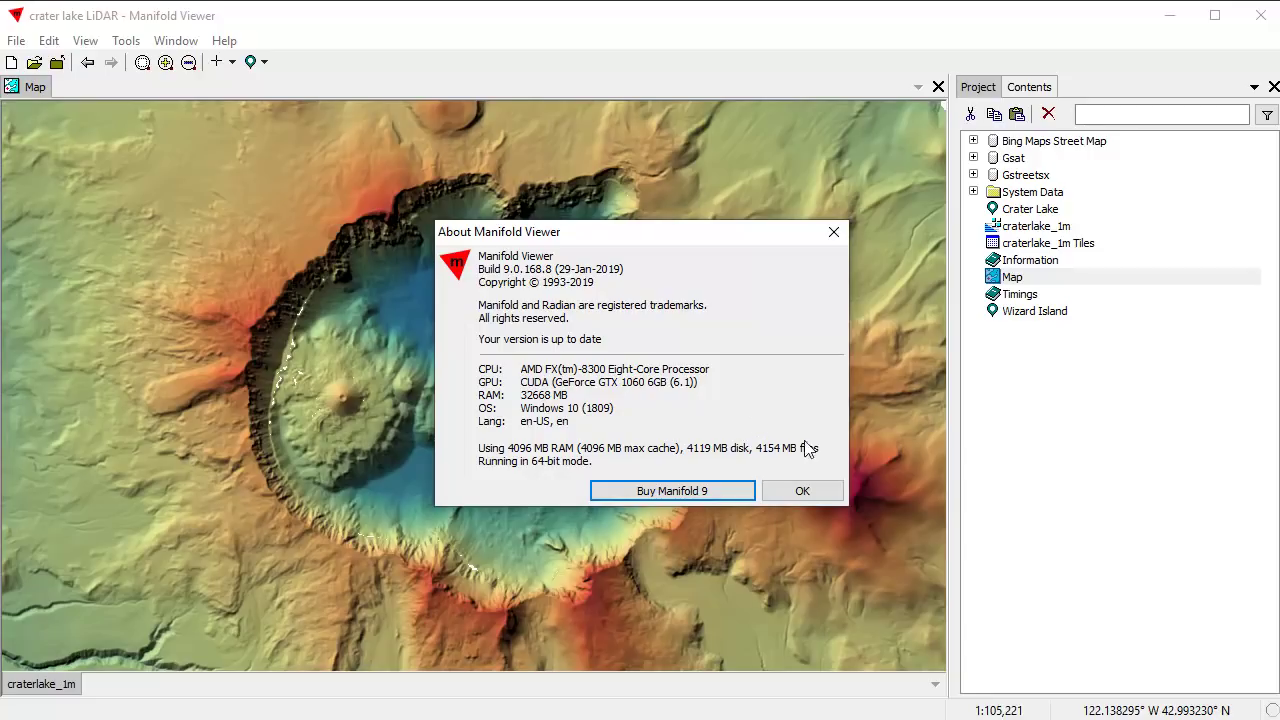
{"action": "left_click", "coordinate": [825, 491]}
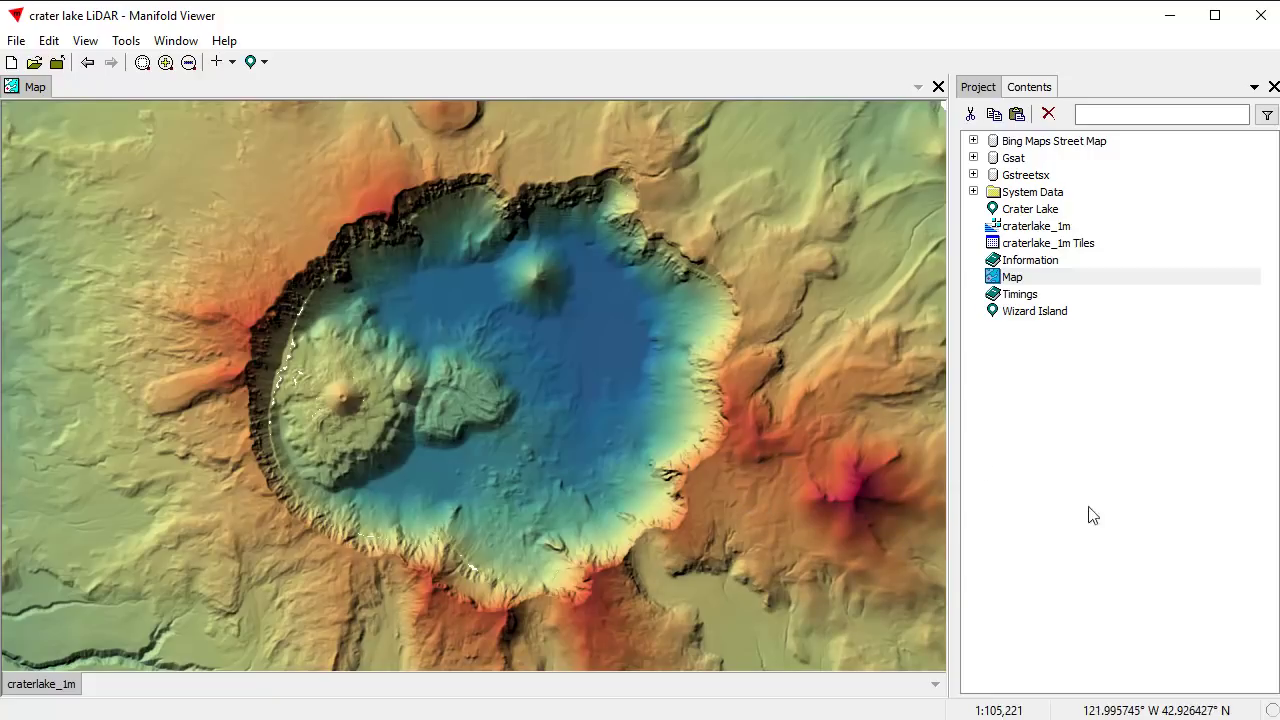
- Add a Curvature, Mean transform of craterlake_1m with radius 3 as a new component
{"action": "left_click", "coordinate": [1041, 228]}
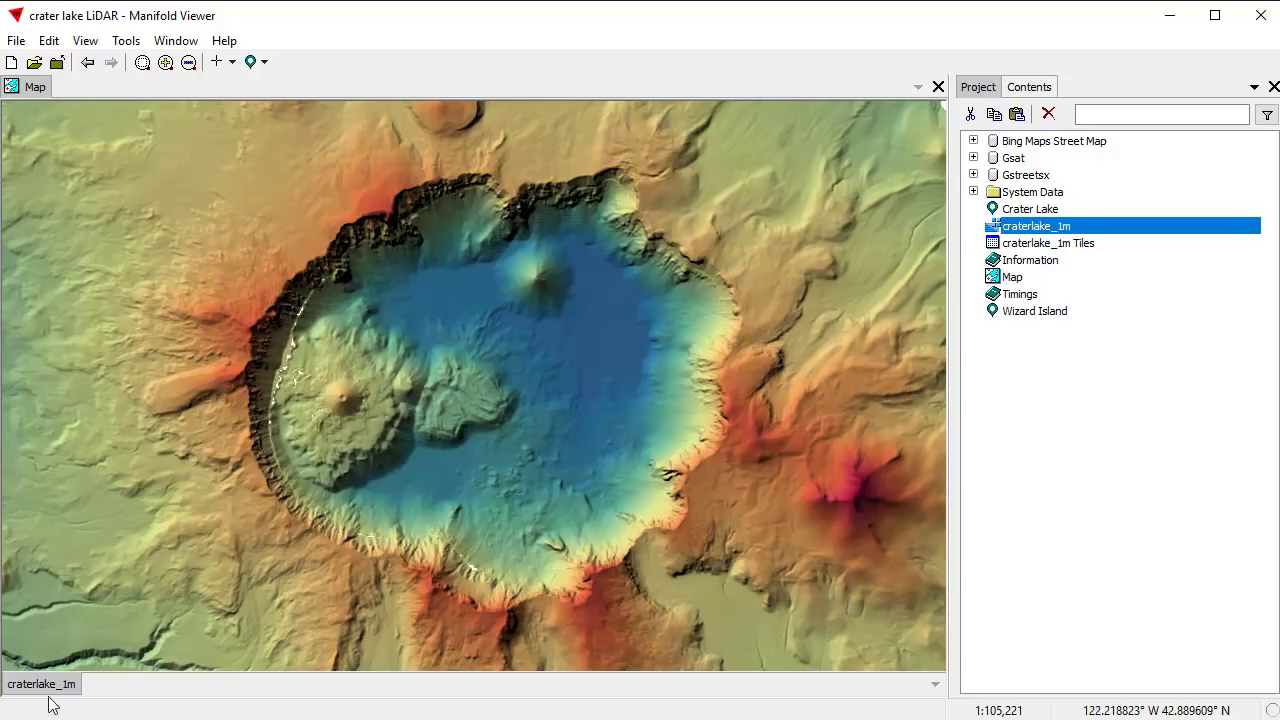
{"action": "left_click", "coordinate": [204, 390]}
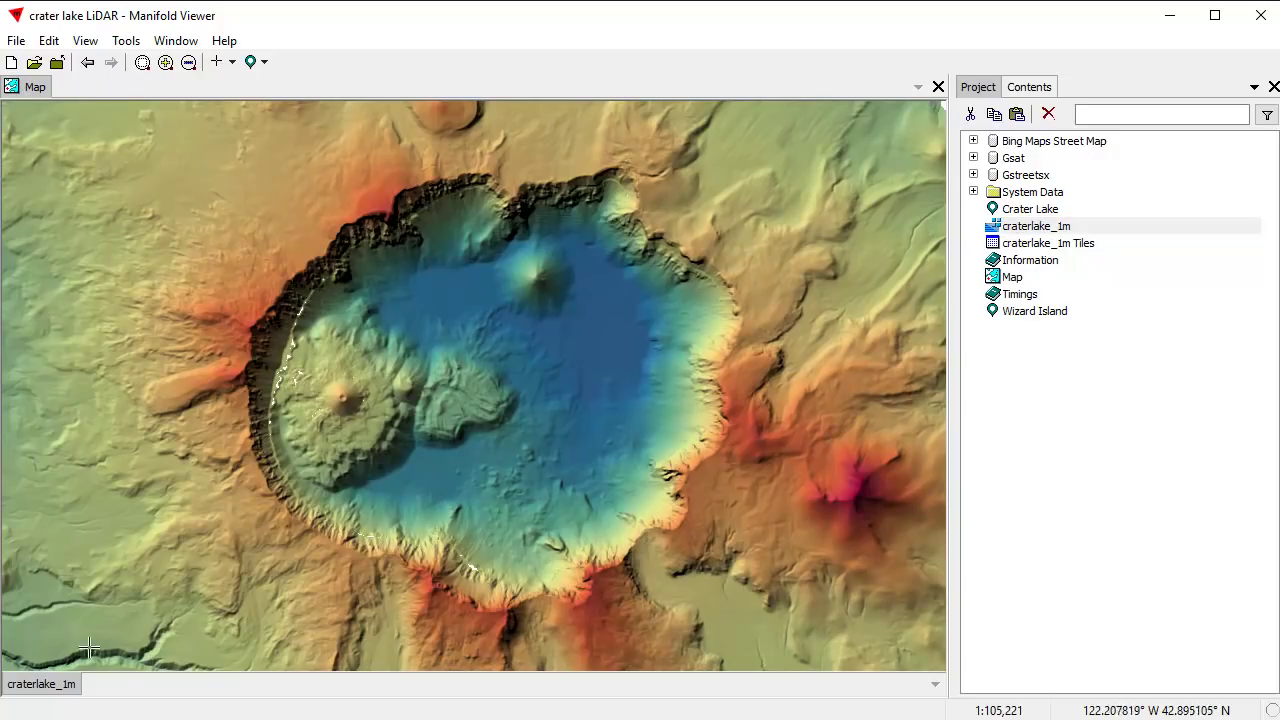
{"action": "left_click", "coordinate": [1038, 87]}
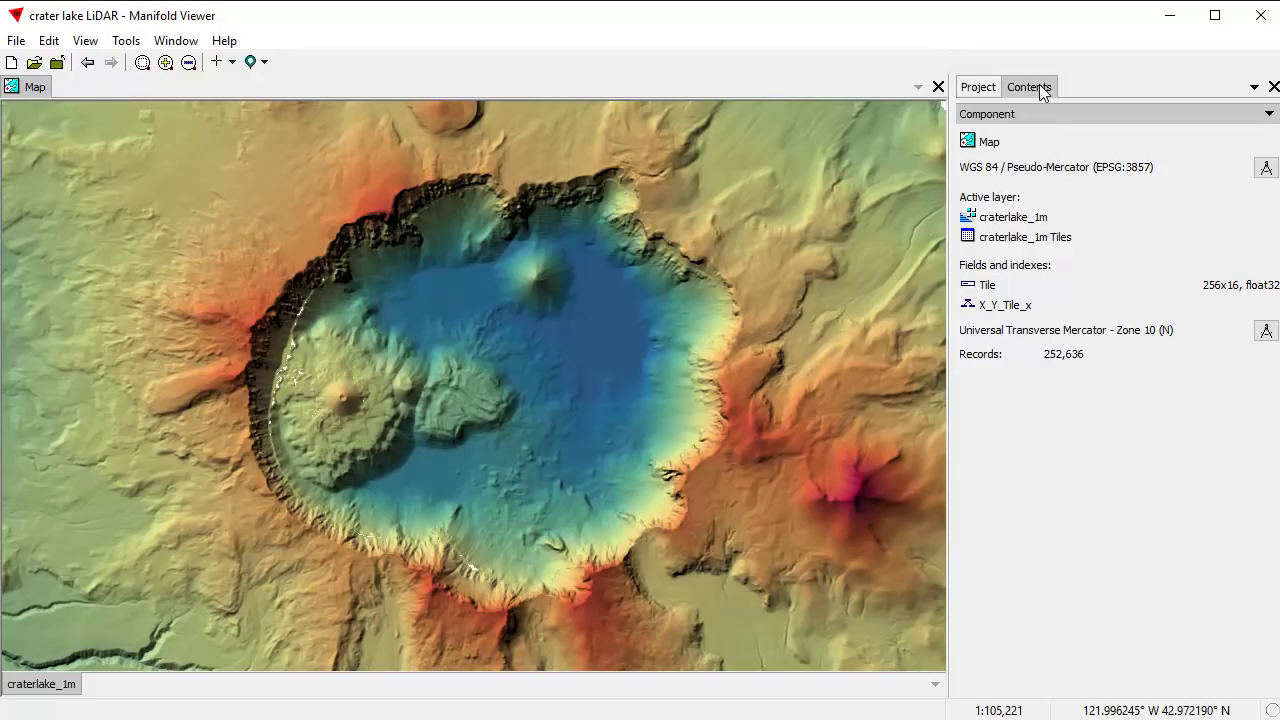
{"action": "left_click", "coordinate": [1023, 112]}
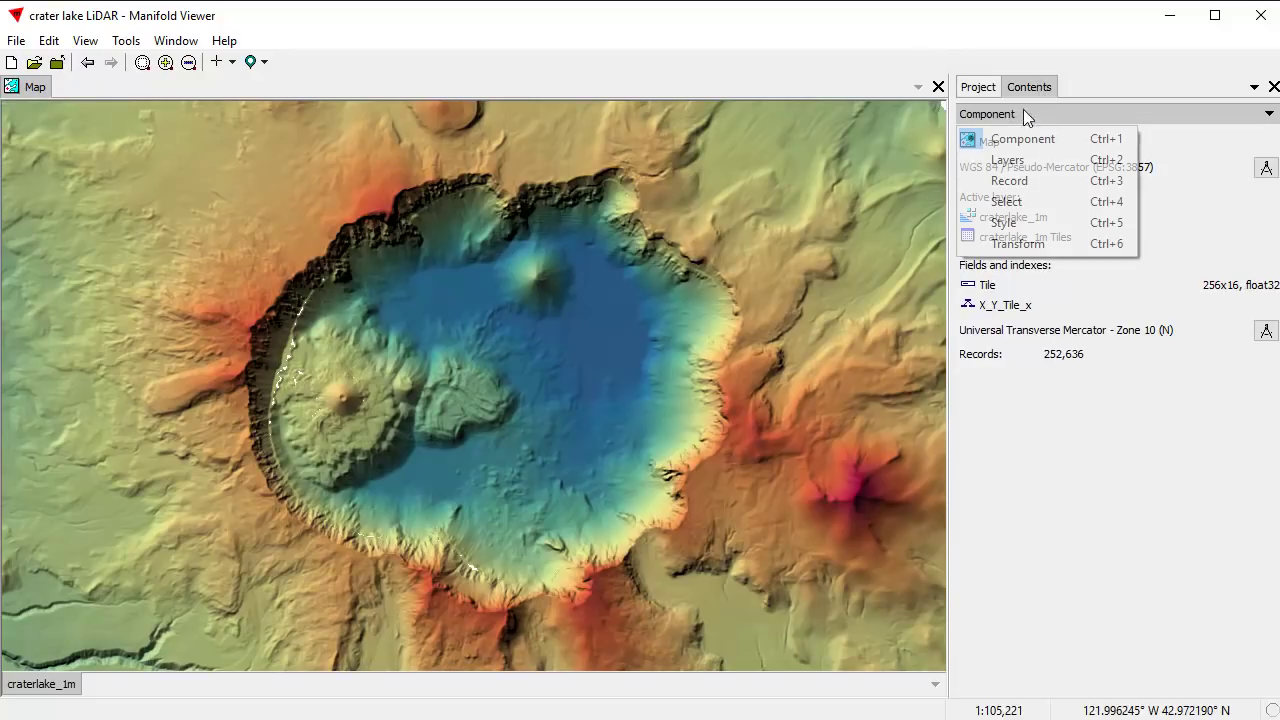
{"action": "left_click", "coordinate": [1062, 244]}
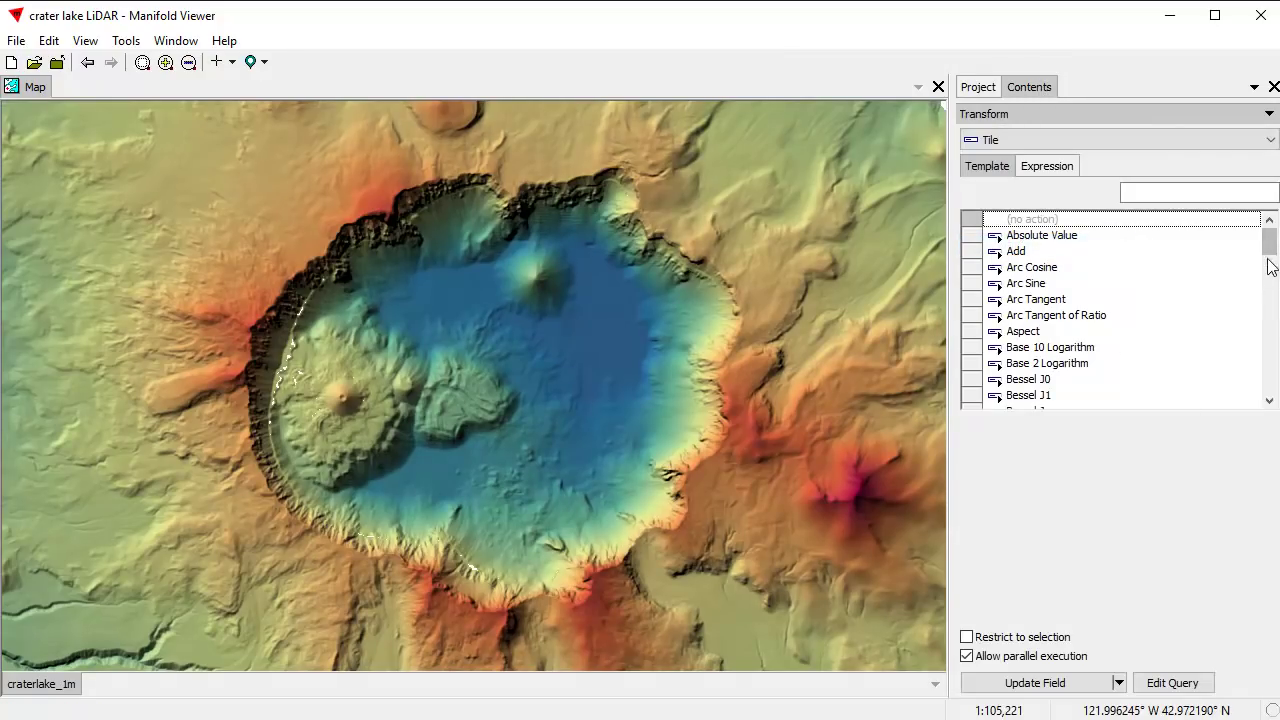
{"action": "left_click_drag", "start_coordinate": [1270, 243], "coordinate": [1276, 296]}
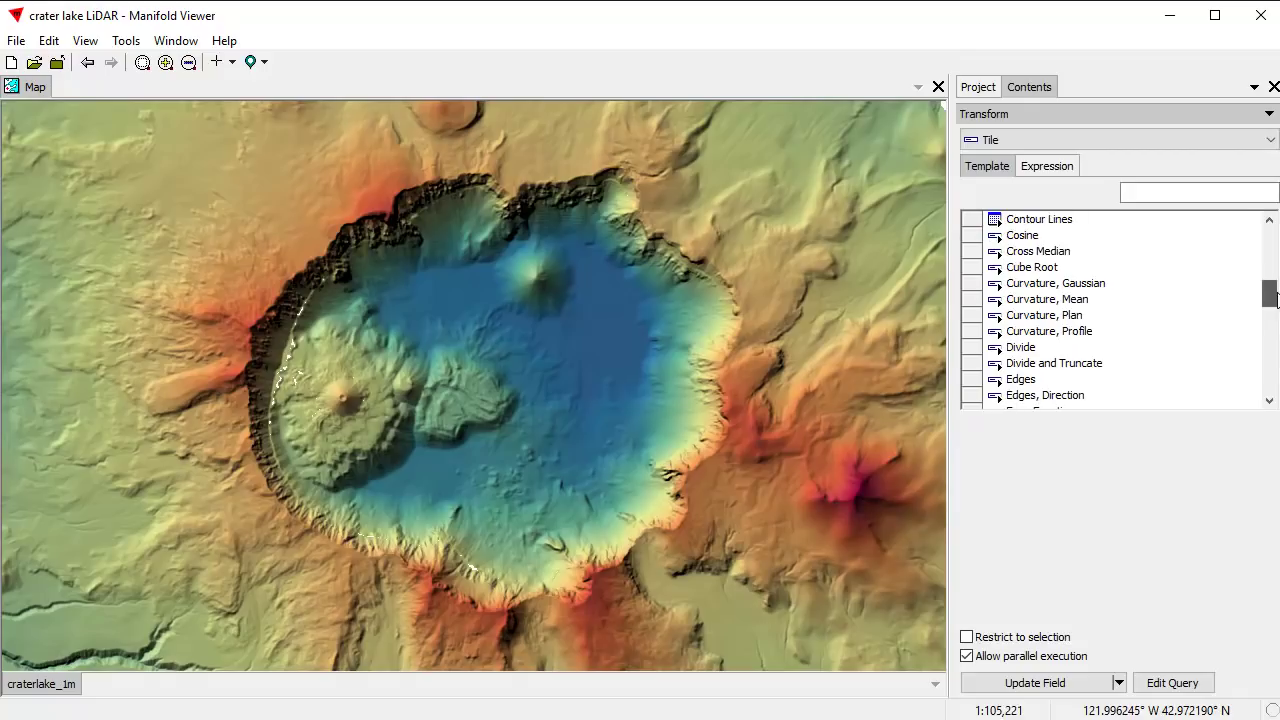
{"action": "left_click", "coordinate": [1087, 300]}
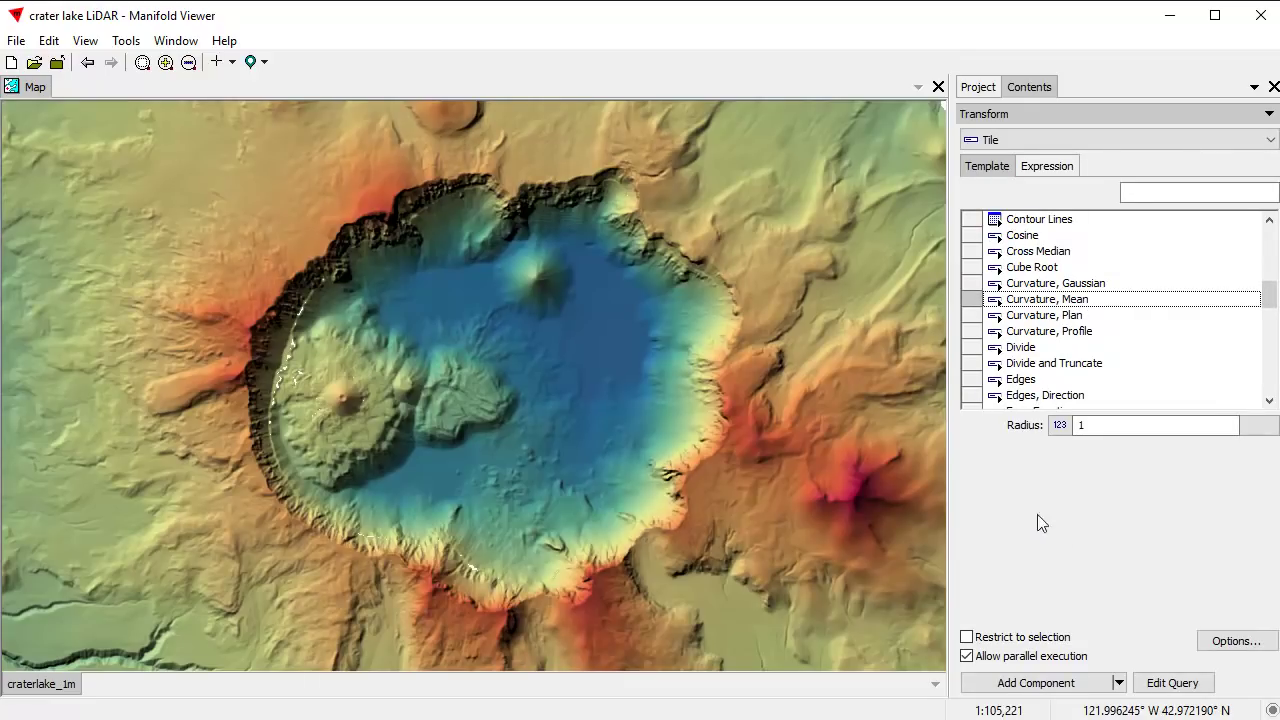
{"action": "left_click", "coordinate": [1100, 428]}
{"action": "type", "text": "3"}
{"action": "left_click", "coordinate": [1086, 686]}
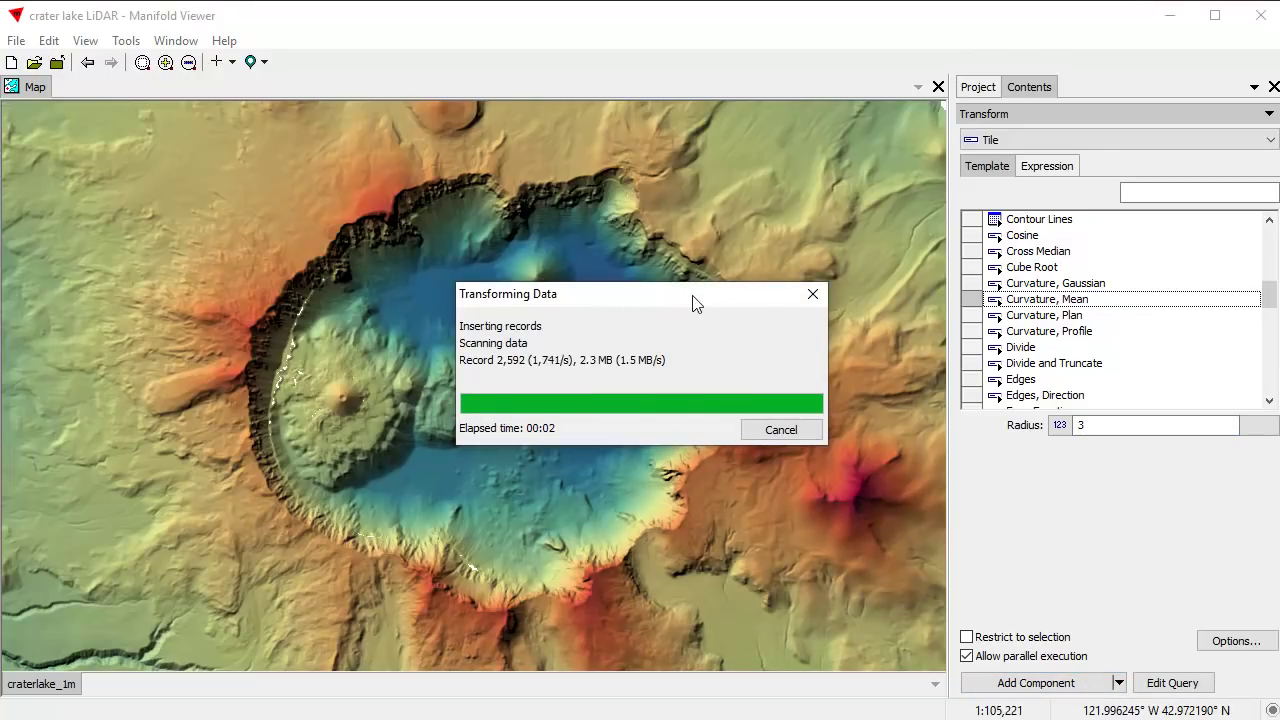
- Move the Transforming Data dialog to the upper left and show Task Manager's GPU 0 graphs
{"action": "left_click_drag", "start_coordinate": [693, 299], "coordinate": [307, 208]}
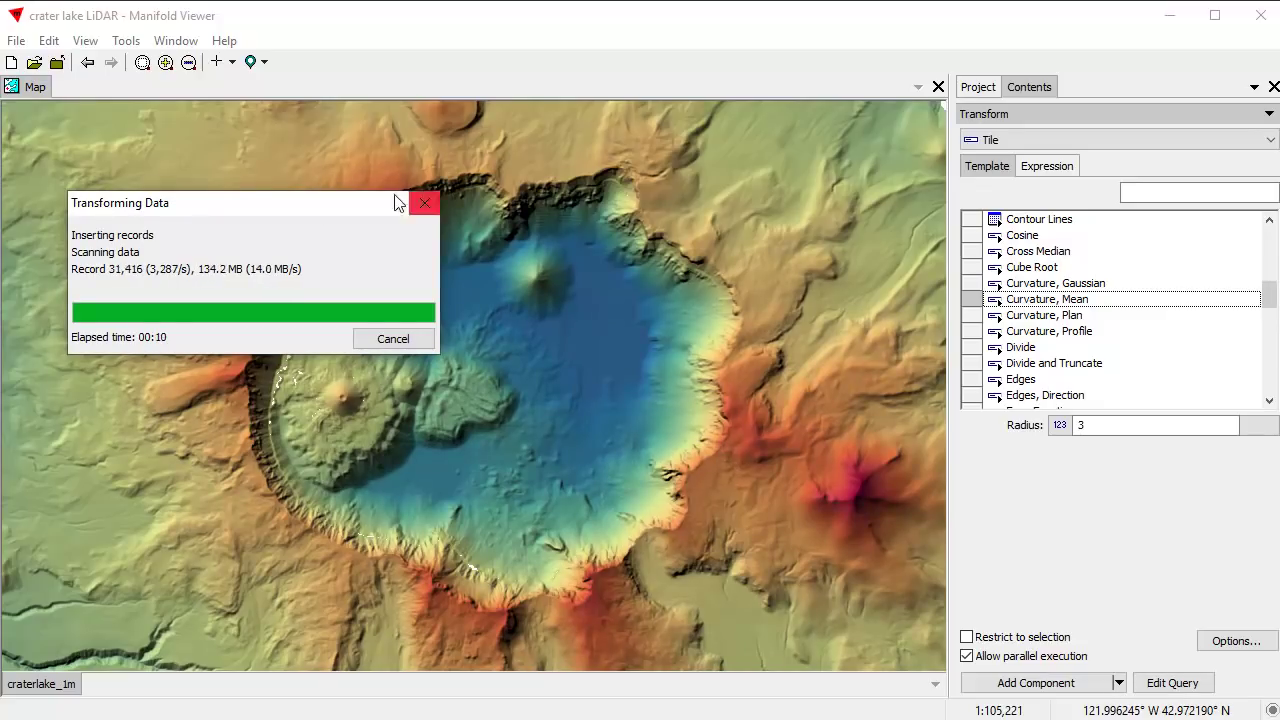
{"action": "left_click_drag", "start_coordinate": [272, 210], "coordinate": [234, 203]}
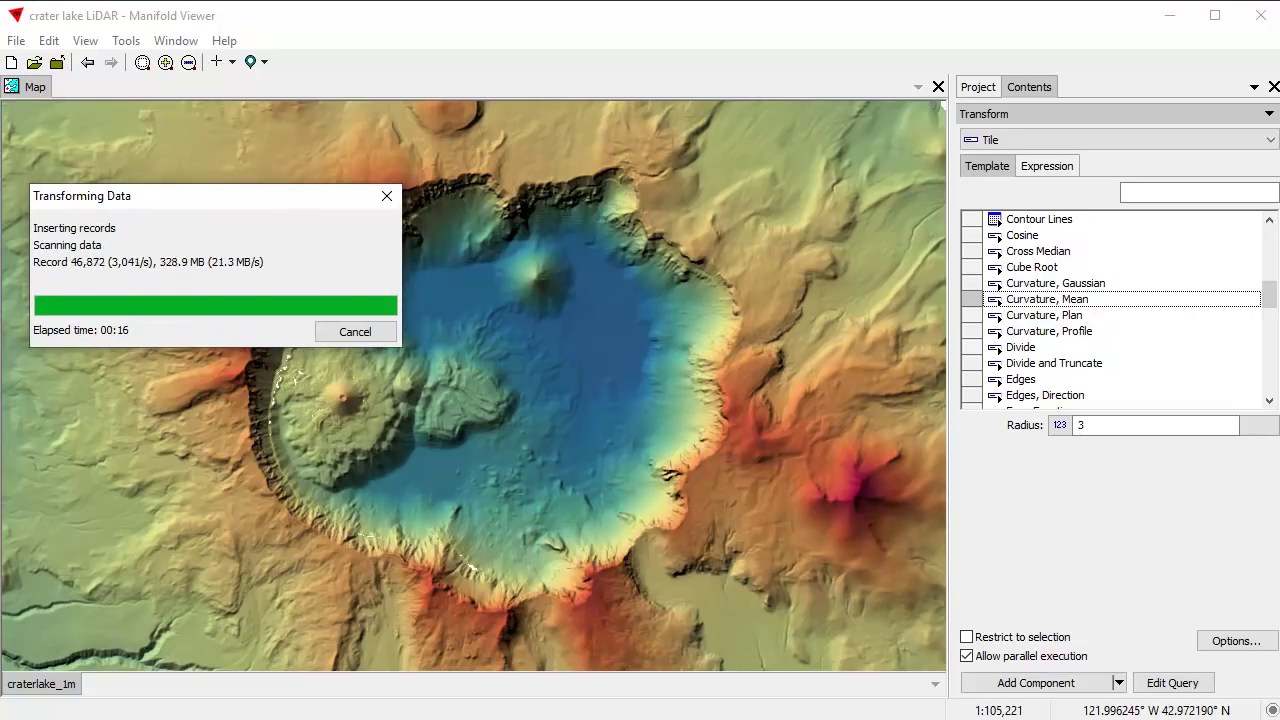
{"action": "key", "text": "alt+Tab"}
{"action": "left_click", "coordinate": [670, 160]}
{"action": "left_click", "coordinate": [676, 445]}
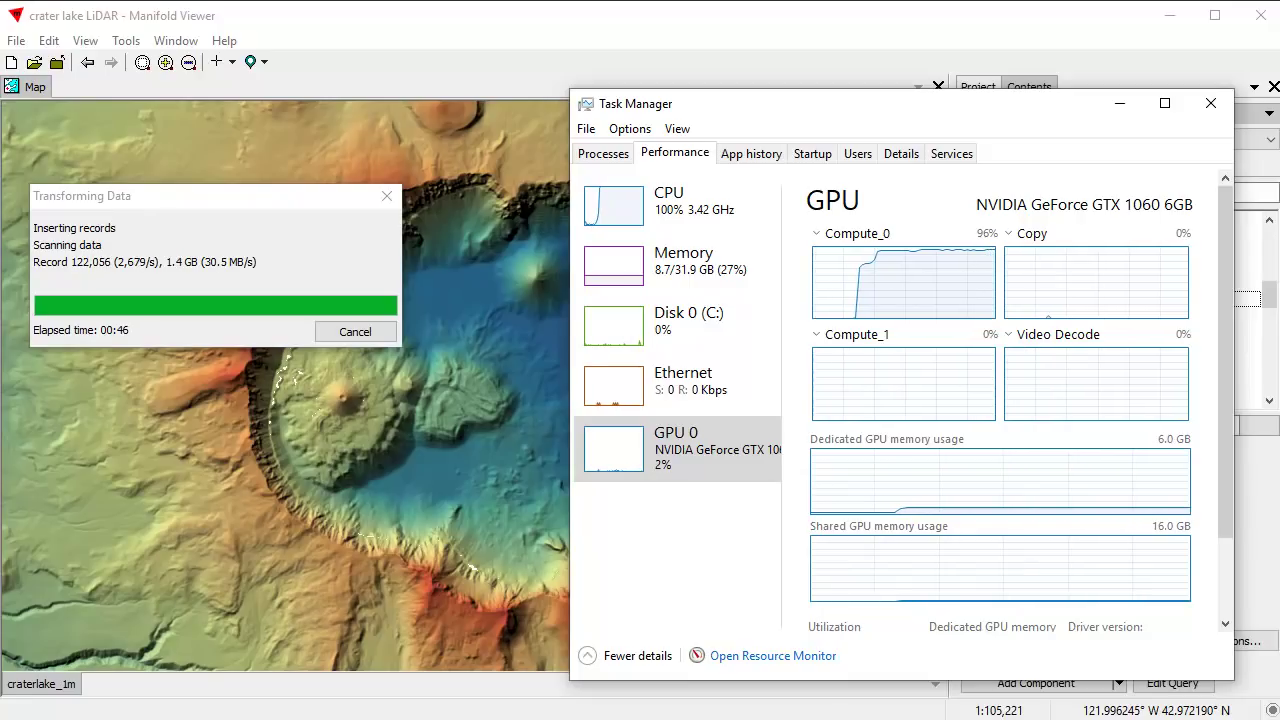
- Drag the cpus_gpus diagram of CPUs linked to GPUs up over Task Manager
{"action": "left_click_drag", "start_coordinate": [770, 712], "coordinate": [743, 300]}
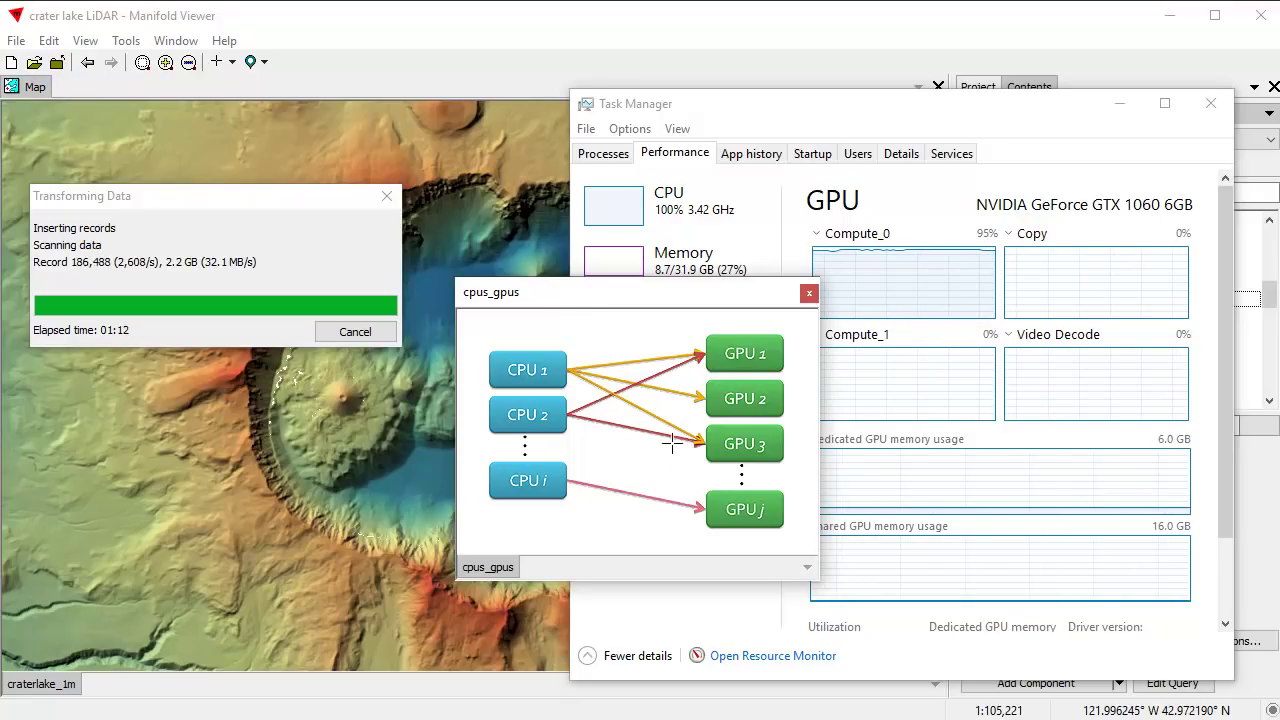
- Rearrange the cpus_gpus and mean_curvature diagrams, minimize Task Manager, and show the Project components
{"action": "left_click_drag", "start_coordinate": [653, 303], "coordinate": [815, 719]}
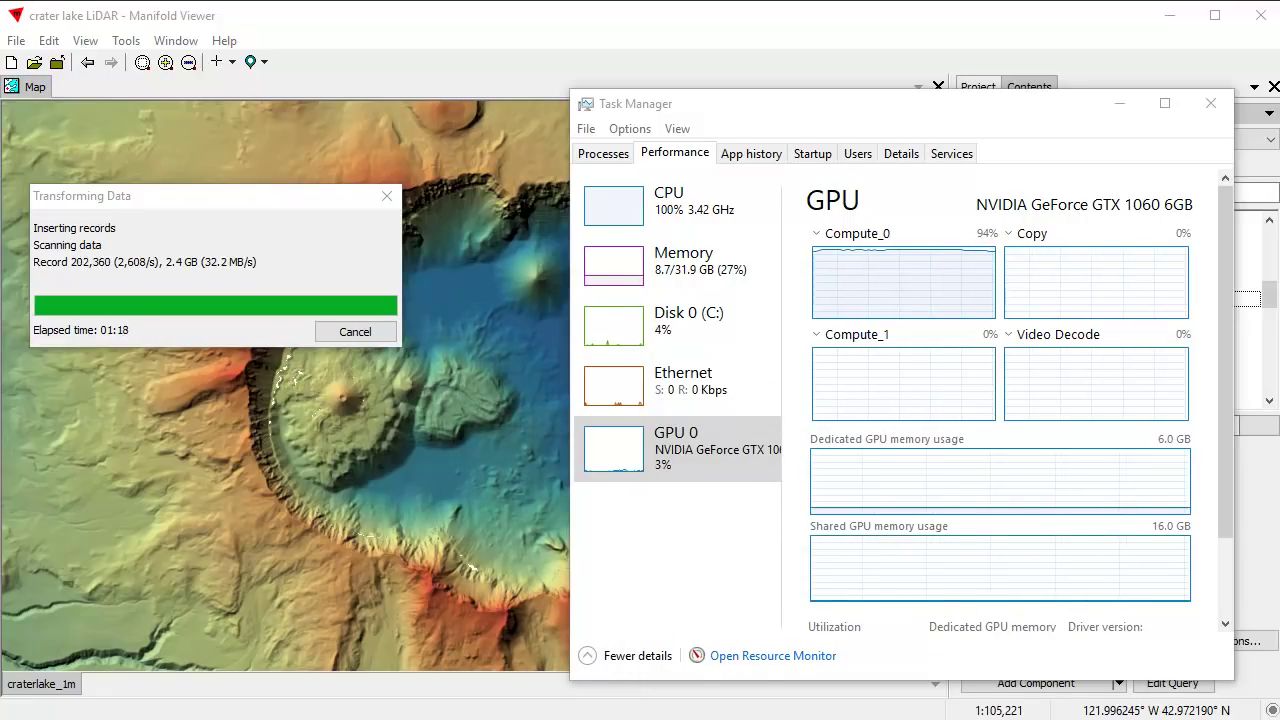
{"action": "left_click_drag", "start_coordinate": [570, 712], "coordinate": [997, 90]}
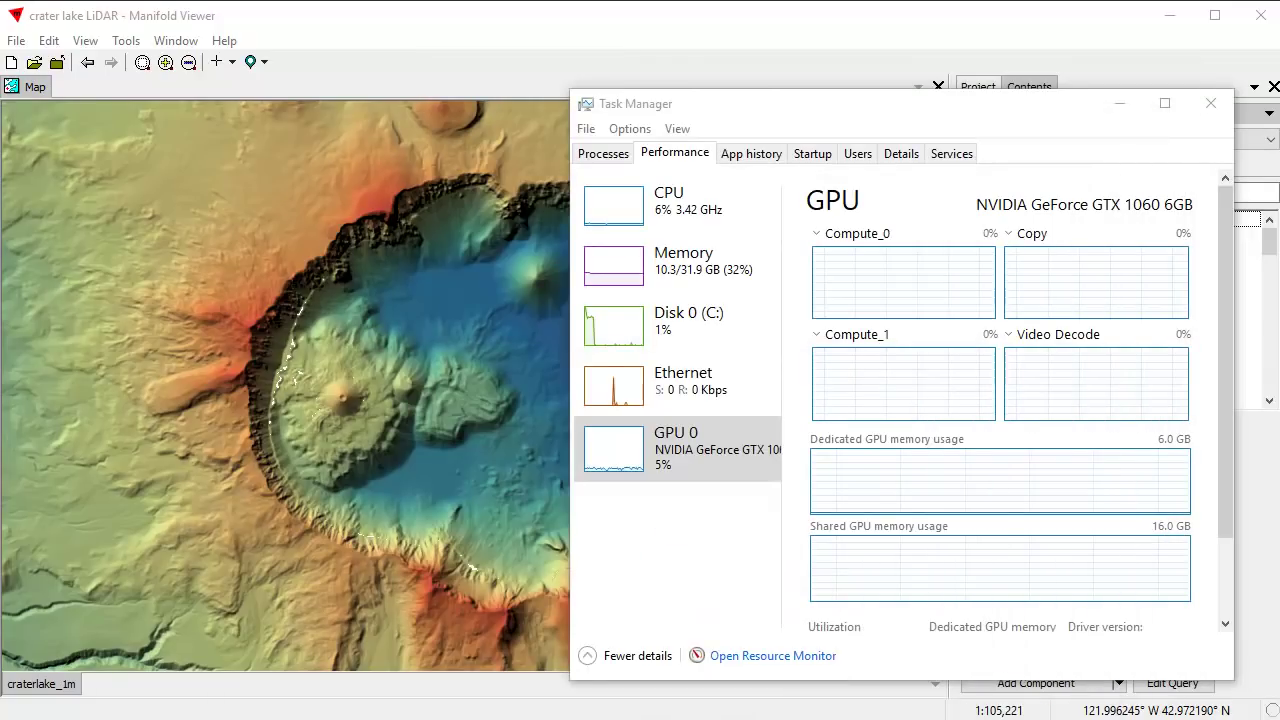
{"action": "left_click", "coordinate": [1120, 103]}
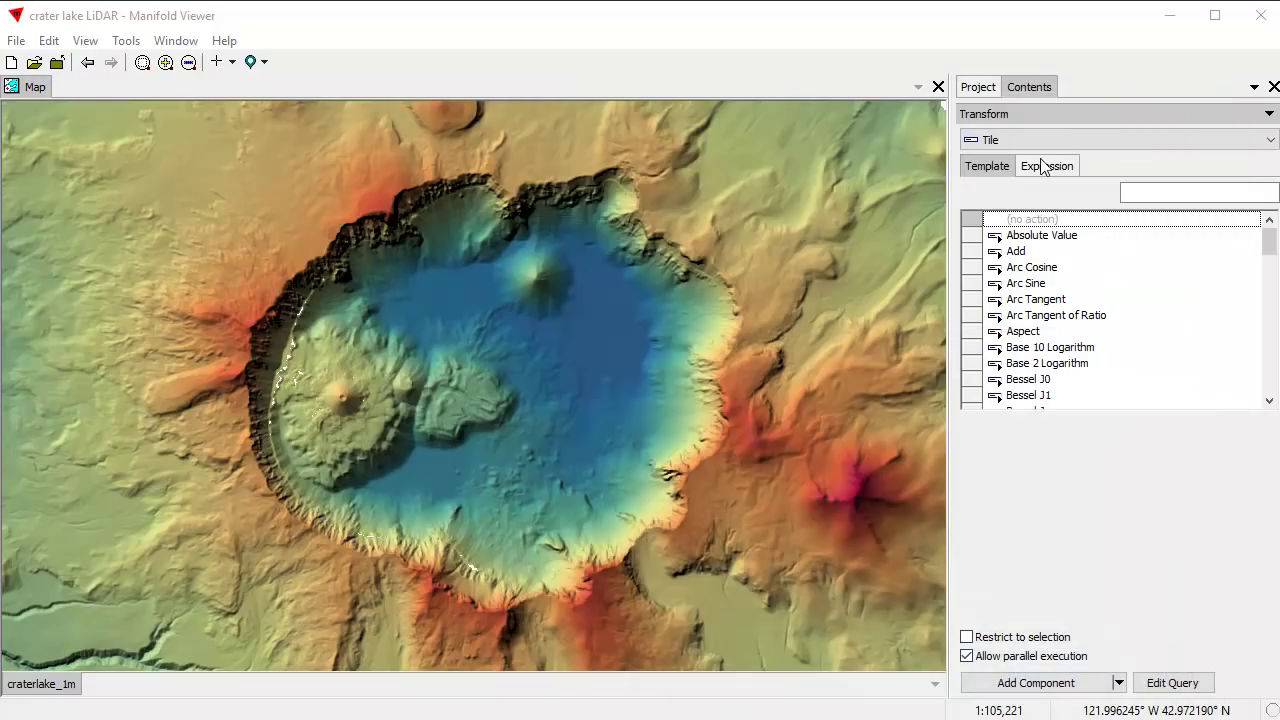
{"action": "left_click", "coordinate": [992, 88]}
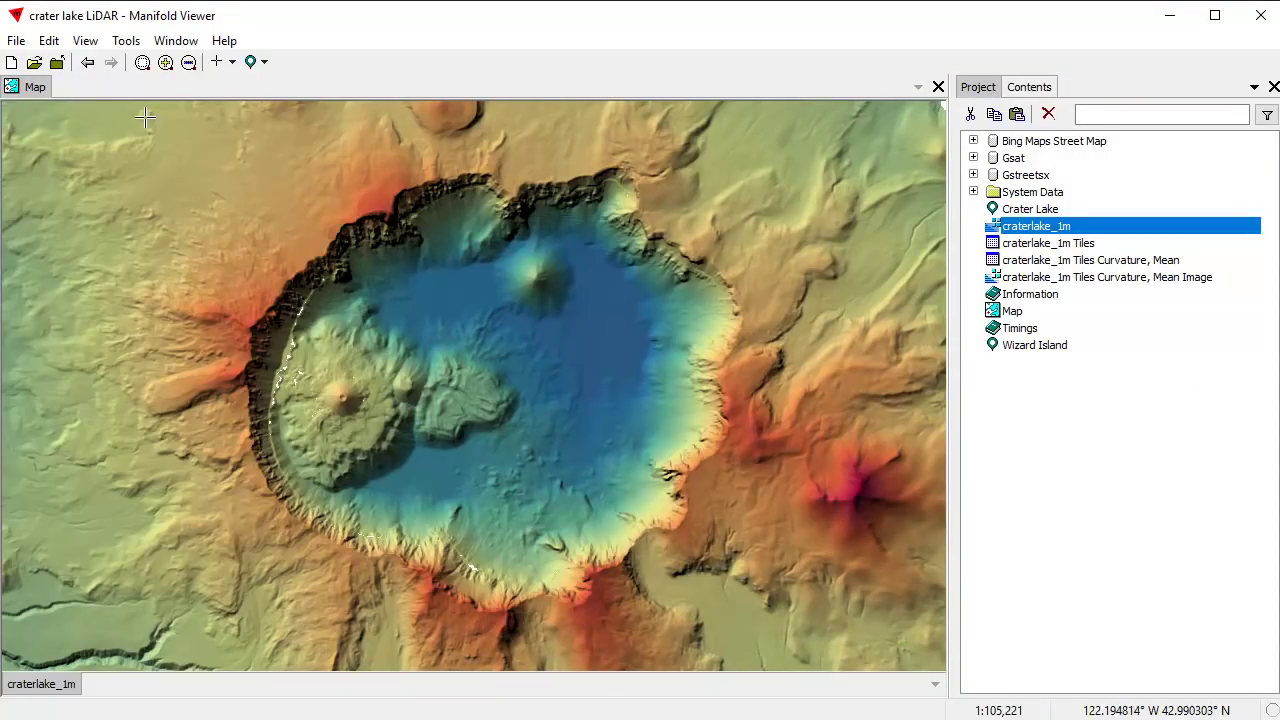
{"action": "left_click", "coordinate": [85, 41]}
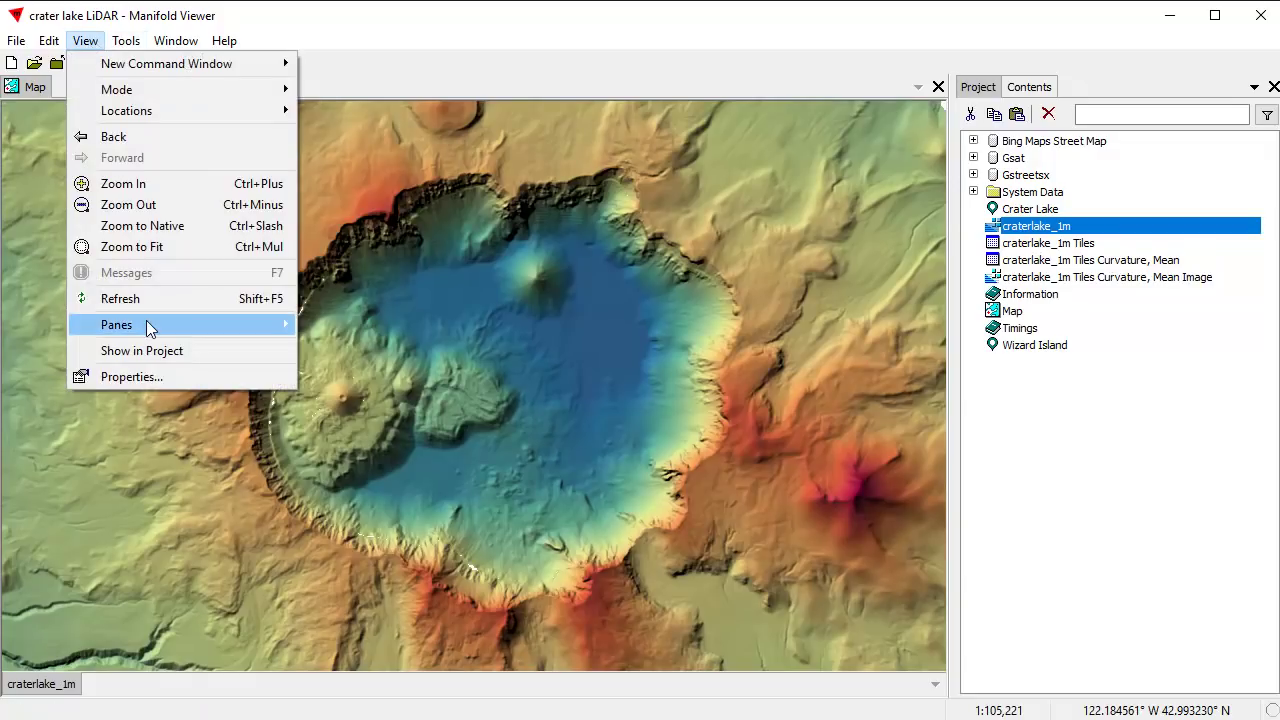
{"action": "mouse_move", "coordinate": [149, 328]}
{"action": "left_click", "coordinate": [372, 371]}
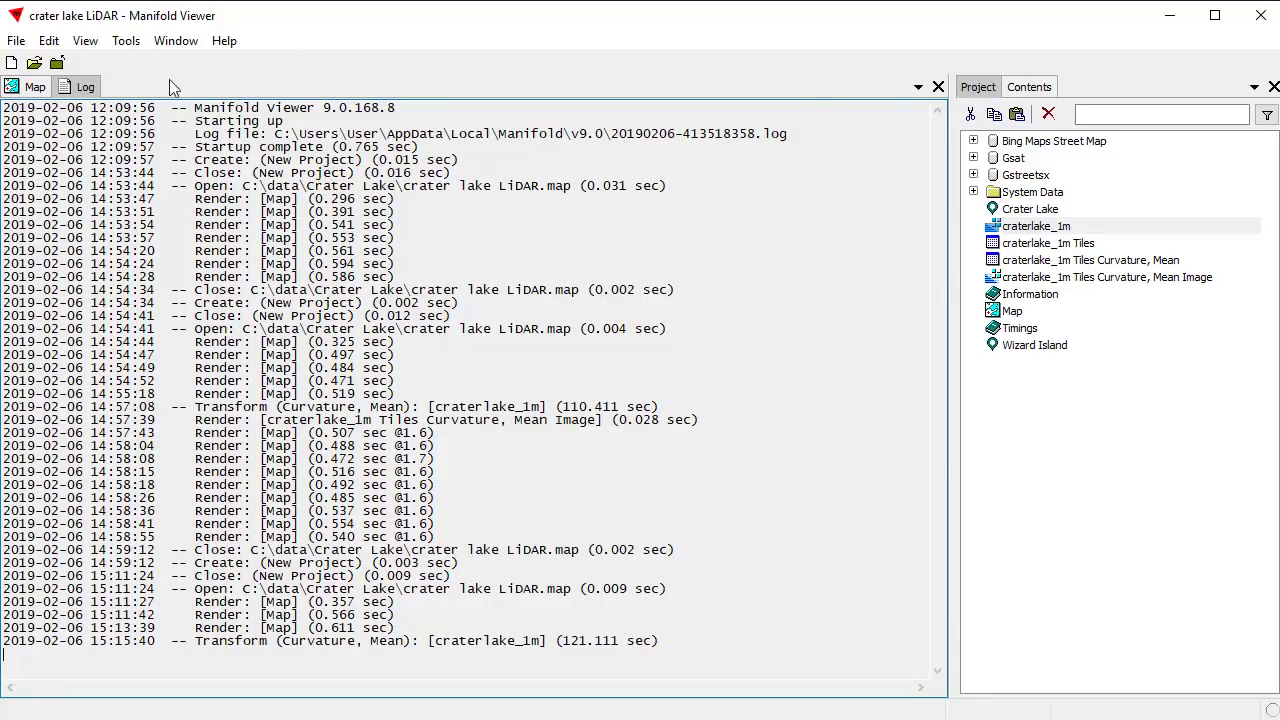
{"action": "left_click", "coordinate": [938, 88]}
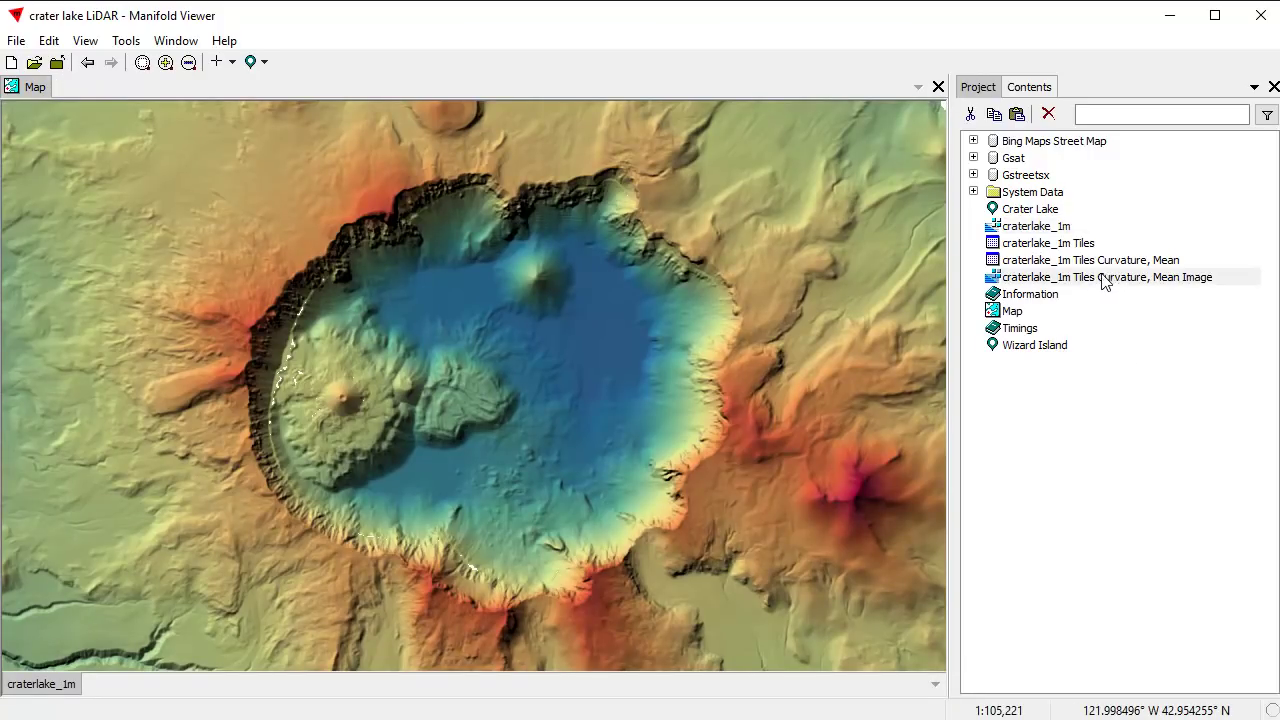
- Add the Curvature, Mean Image to the map and autocontrast its R, G, B channels at 2.0 stdev
{"action": "left_click", "coordinate": [1048, 243]}
{"action": "left_click_drag", "start_coordinate": [404, 370], "coordinate": [404, 363]}
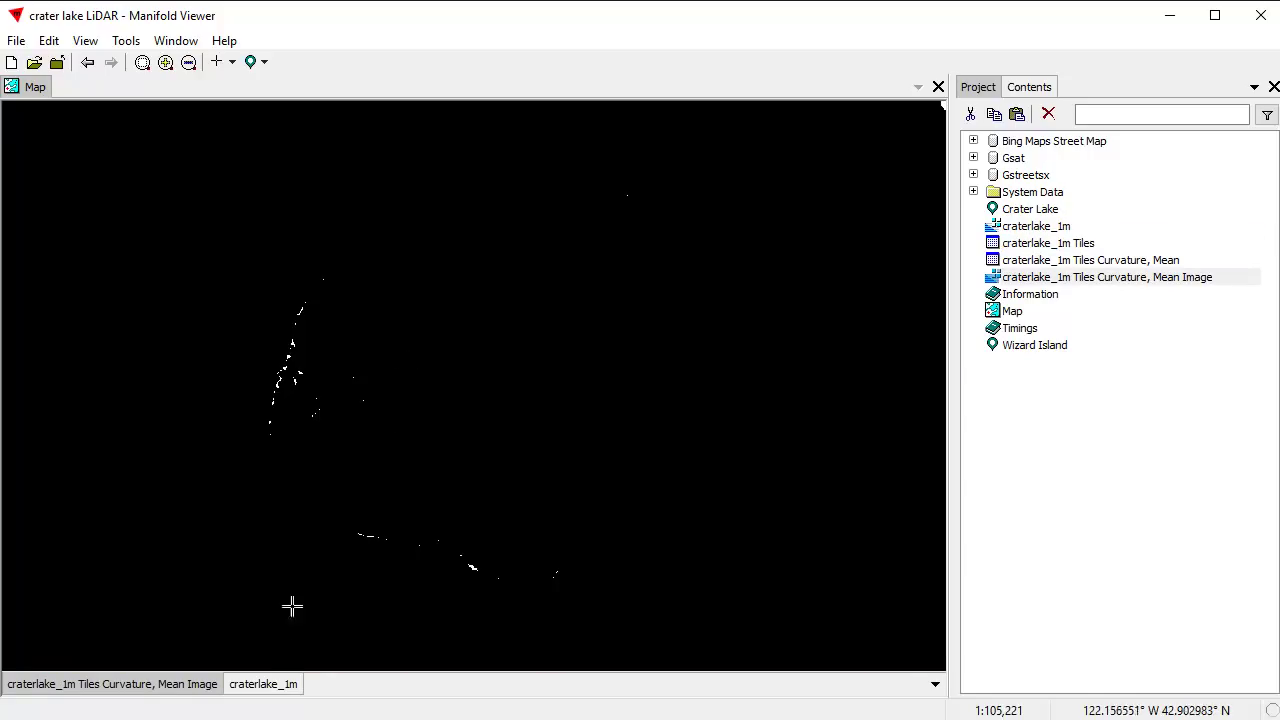
{"action": "left_click", "coordinate": [1040, 86]}
{"action": "left_click", "coordinate": [1020, 114]}
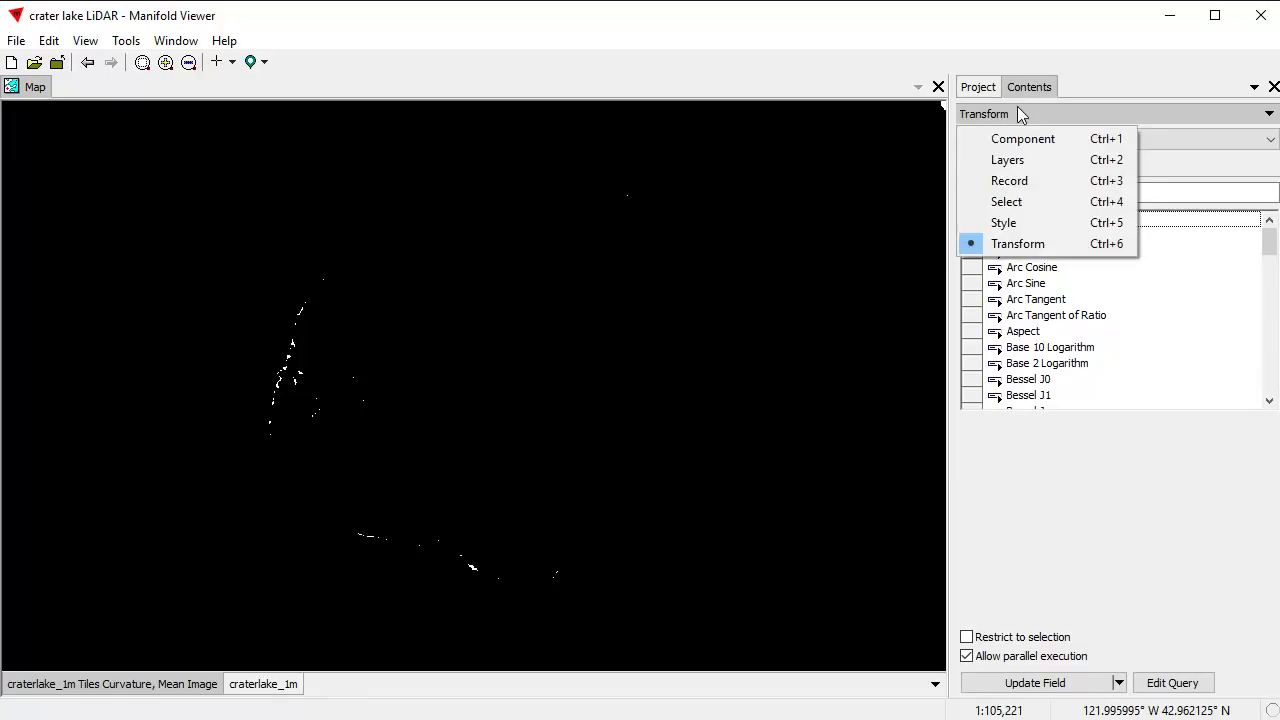
{"action": "left_click", "coordinate": [1030, 222]}
{"action": "left_click", "coordinate": [1073, 239]}
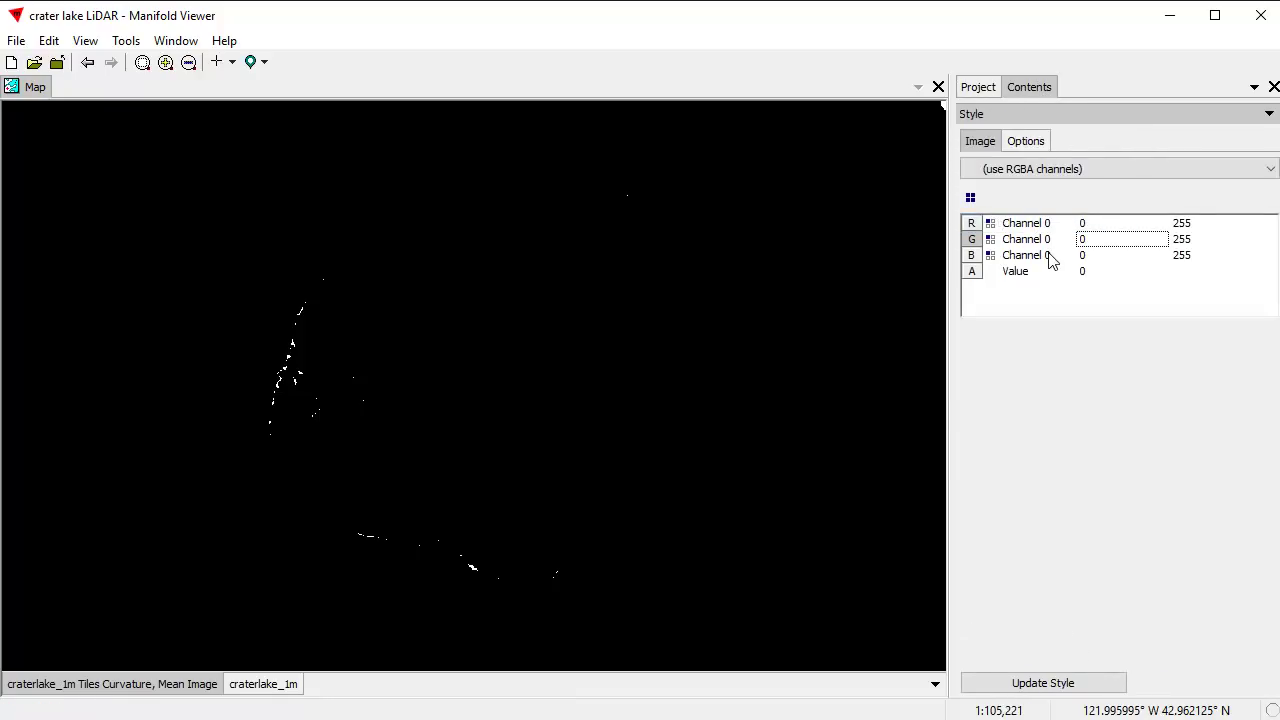
{"action": "left_click_drag", "start_coordinate": [1052, 261], "coordinate": [1054, 224]}
{"action": "right_click", "coordinate": [1124, 238]}
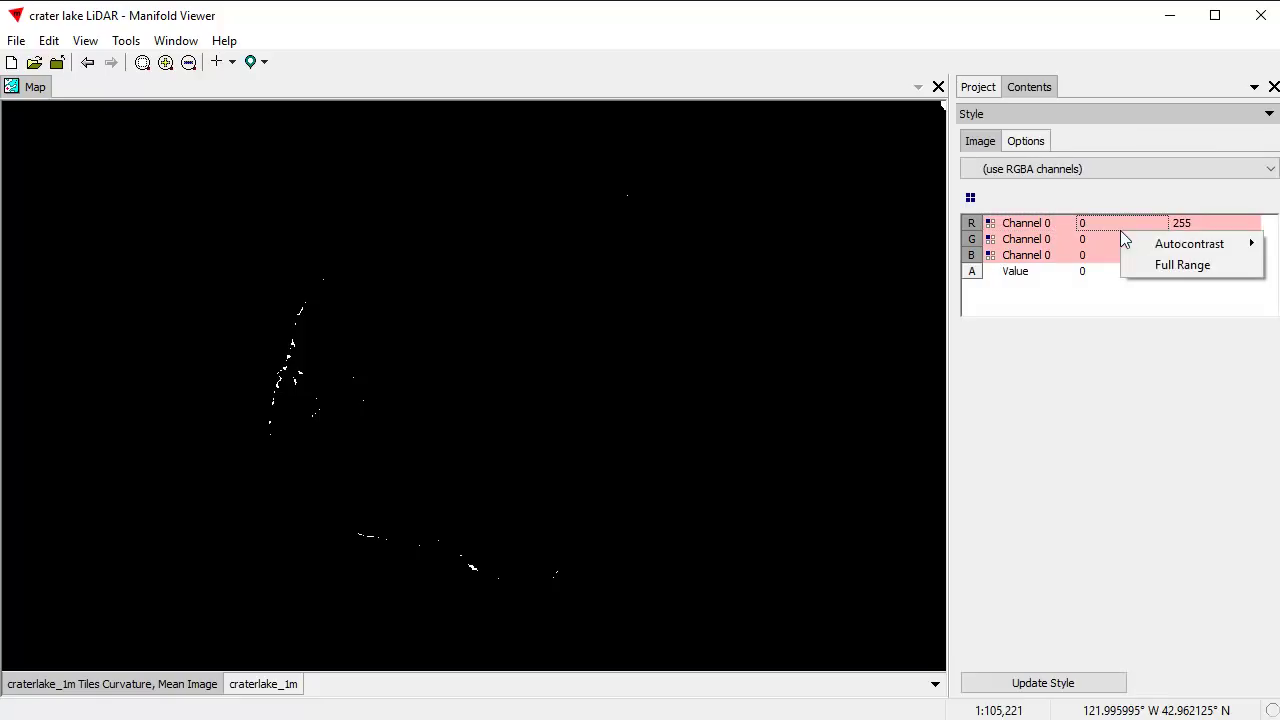
{"action": "mouse_move", "coordinate": [1160, 246]}
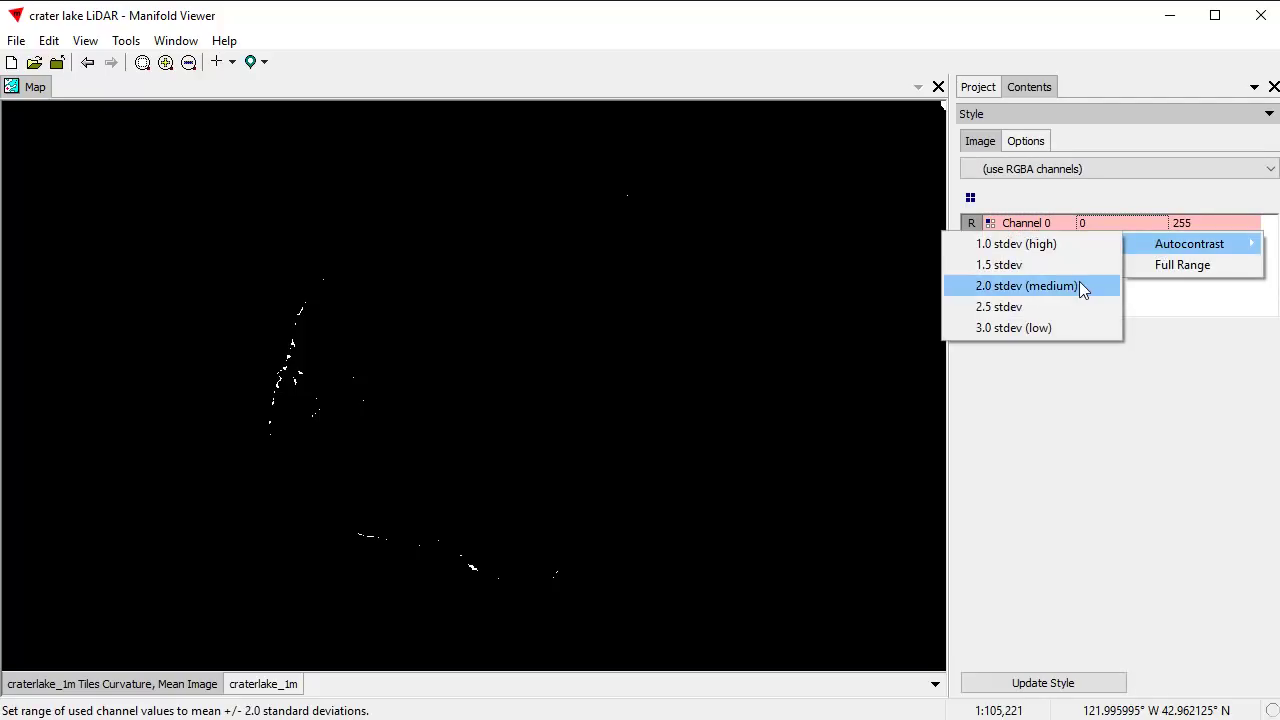
{"action": "left_click", "coordinate": [1079, 286]}
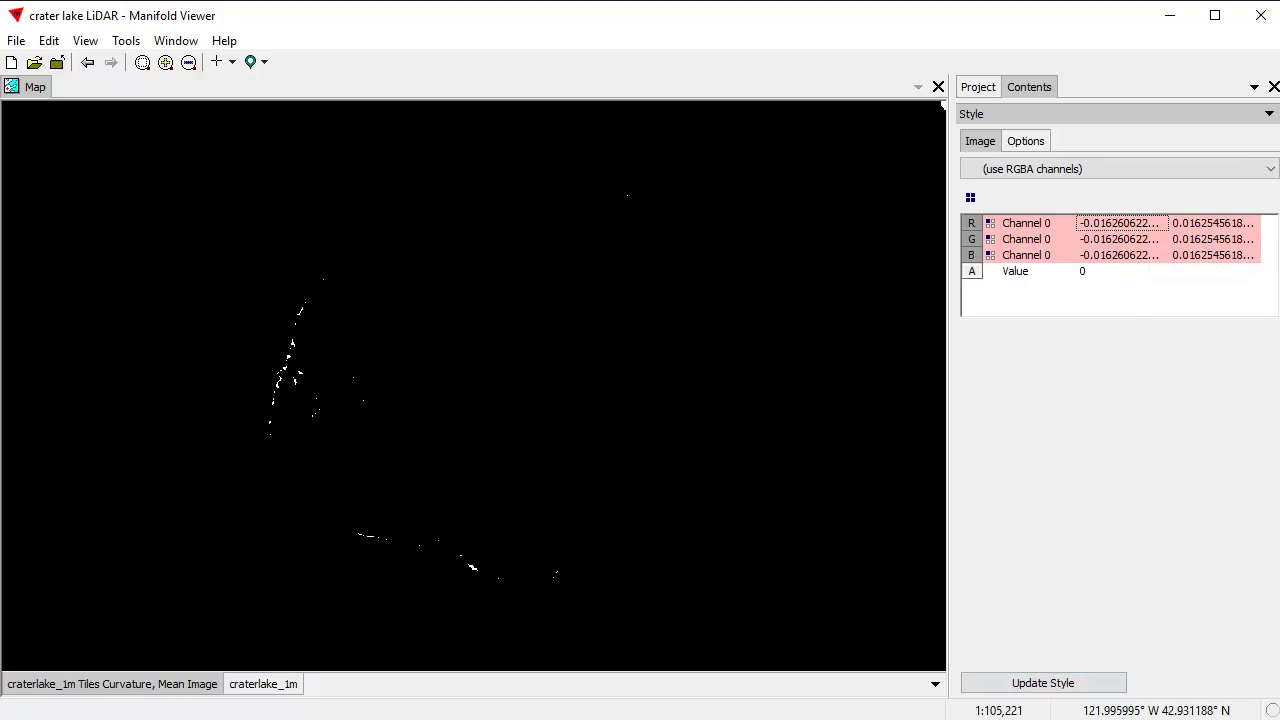
{"action": "left_click", "coordinate": [1042, 683]}
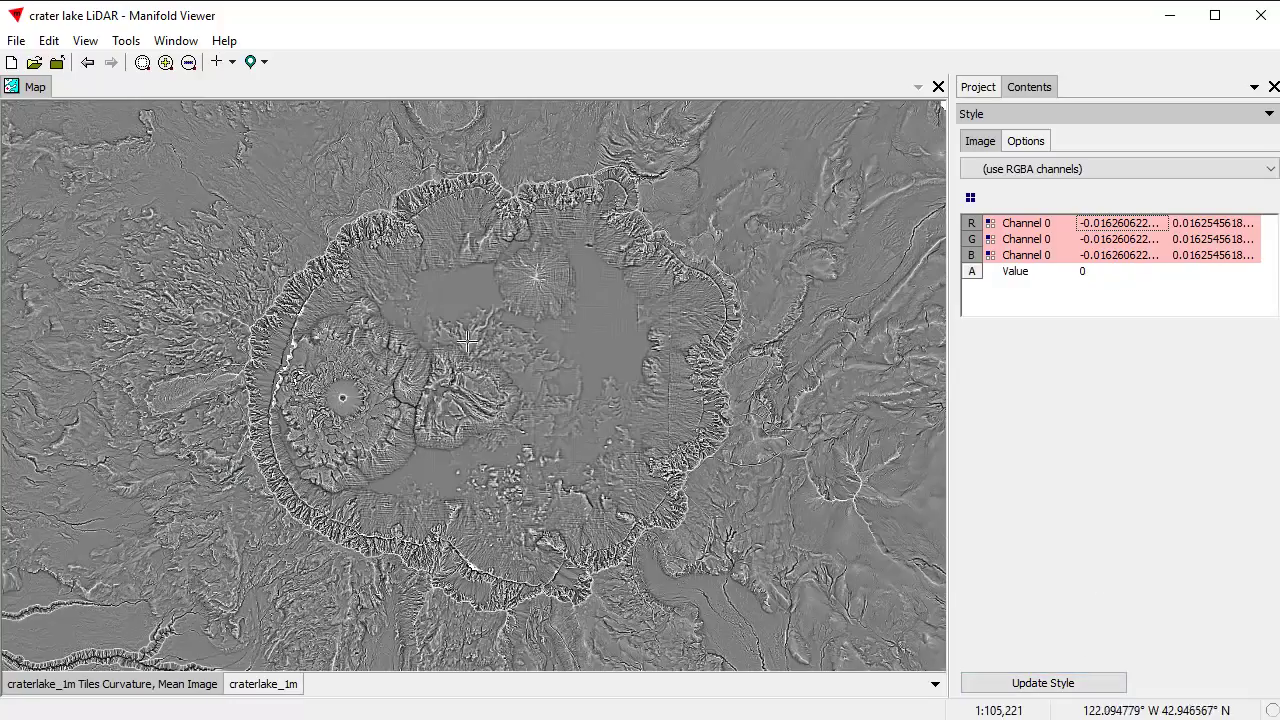
- Zoom into the grey curvature detail on the crater's west side
{"action": "scroll", "coordinate": [552, 508], "scroll_direction": "up", "scroll_amount": 2}
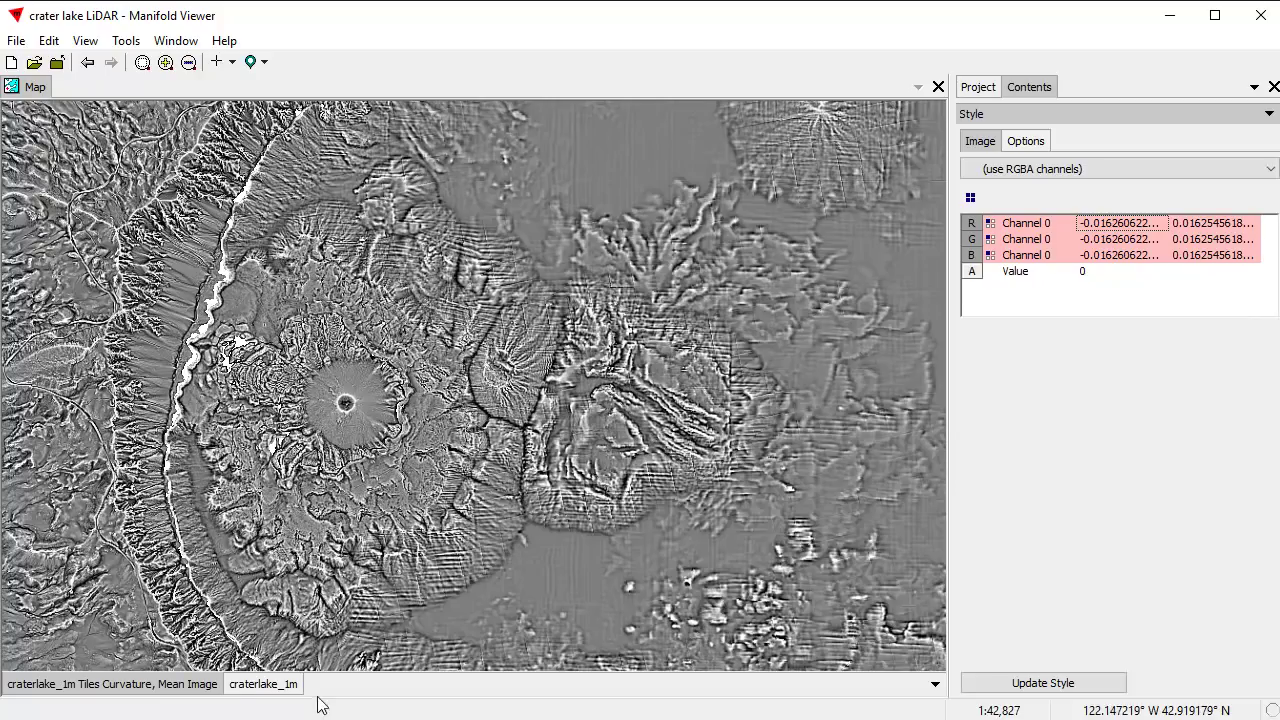
- Move the curvature layer below craterlake_1m and set craterlake_1m opacity to 80%
{"action": "left_click", "coordinate": [265, 690]}
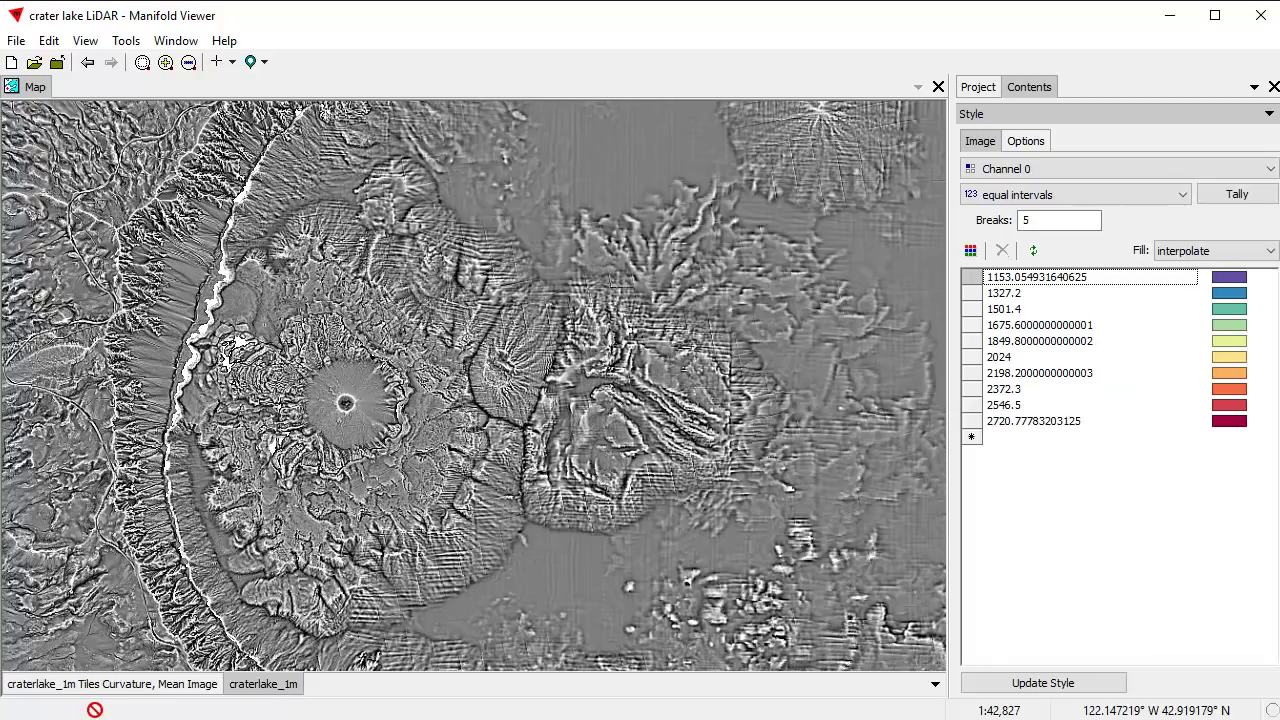
{"action": "left_click_drag", "start_coordinate": [78, 690], "coordinate": [163, 683]}
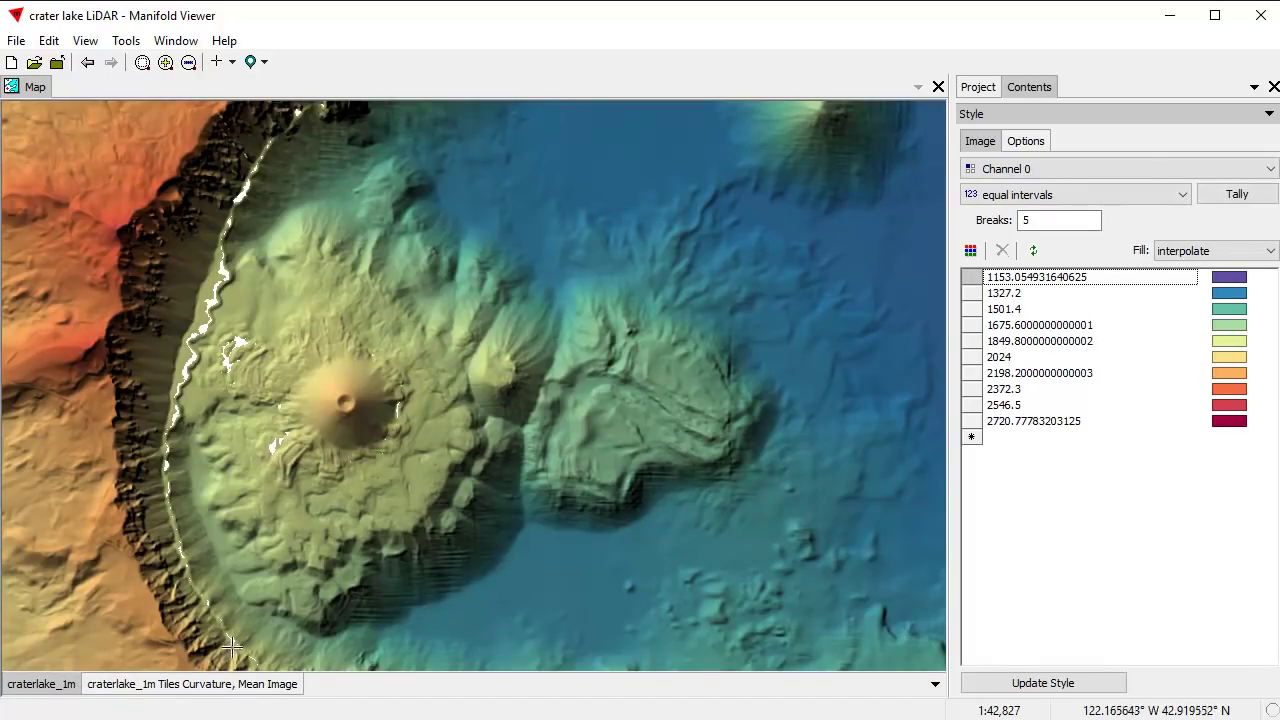
{"action": "left_click", "coordinate": [1031, 114]}
{"action": "left_click", "coordinate": [1008, 160]}
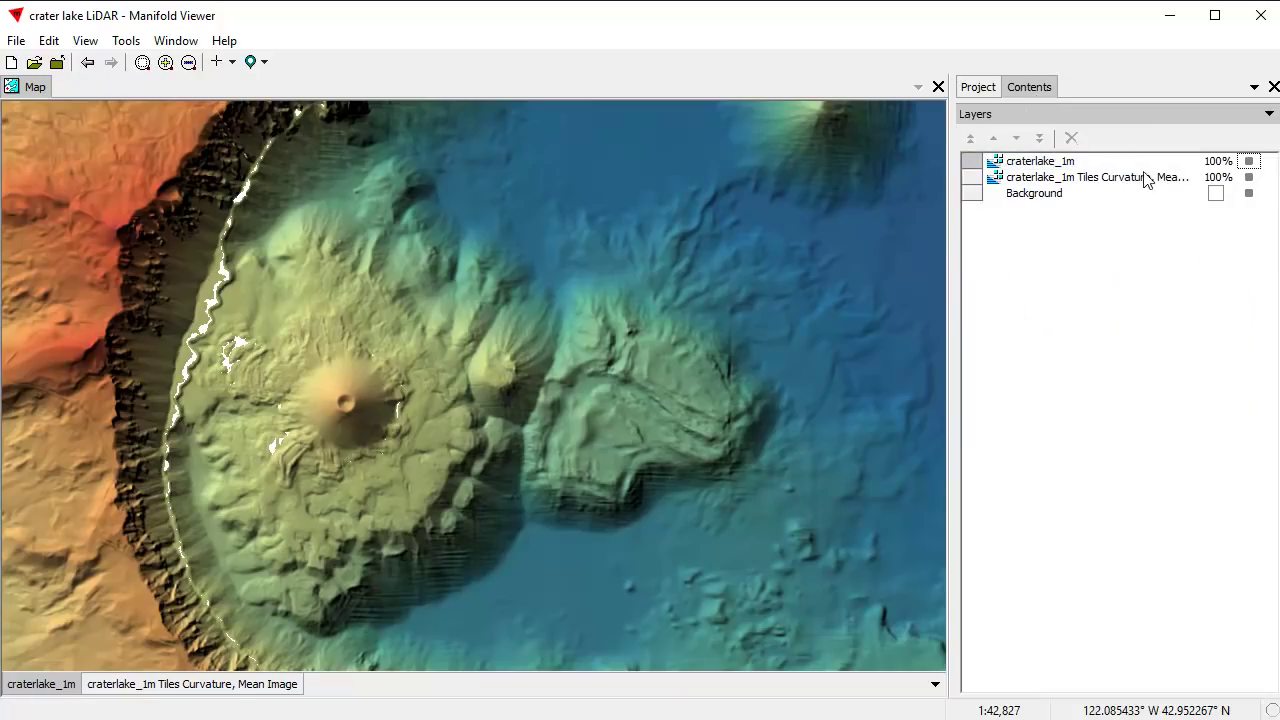
{"action": "left_click", "coordinate": [1216, 160]}
{"action": "type", "text": "80"}
{"action": "key", "text": "Return"}
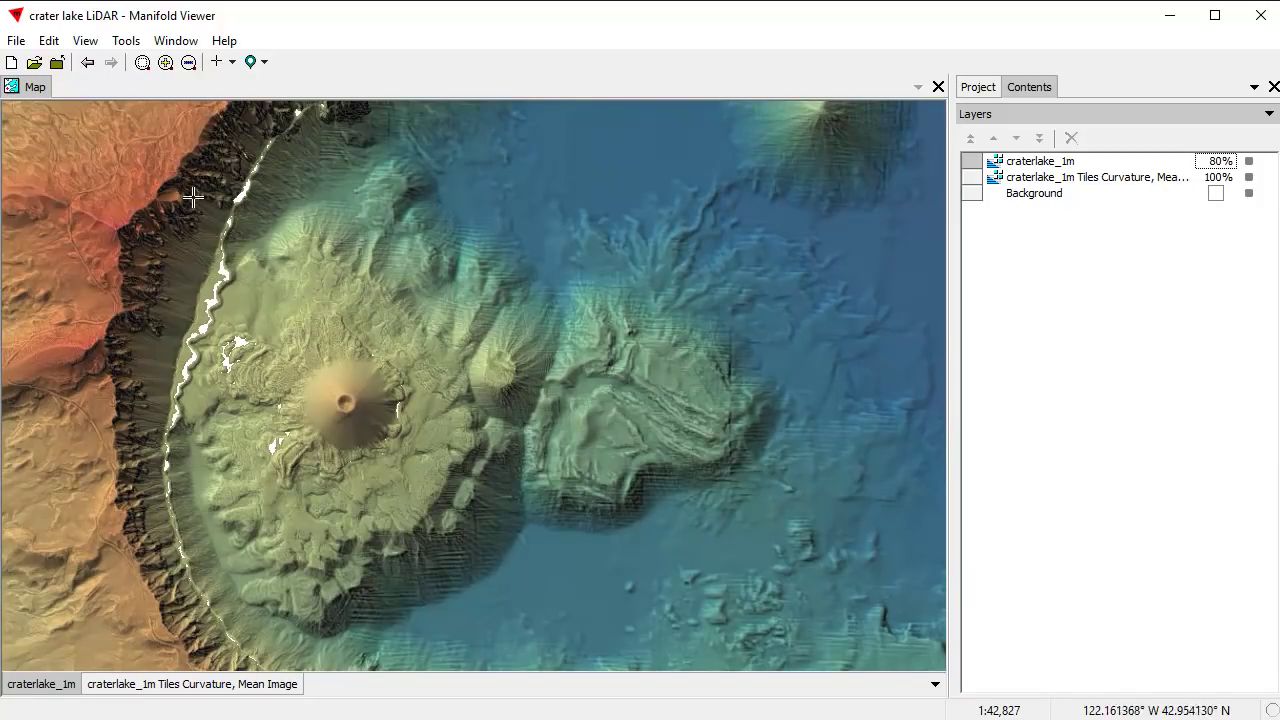
- Zoom and pan the map to reframe Wizard Island in the centre
{"action": "scroll", "coordinate": [176, 177], "scroll_direction": "down", "scroll_amount": 1}
{"action": "scroll", "coordinate": [303, 314], "scroll_direction": "up", "scroll_amount": 1}
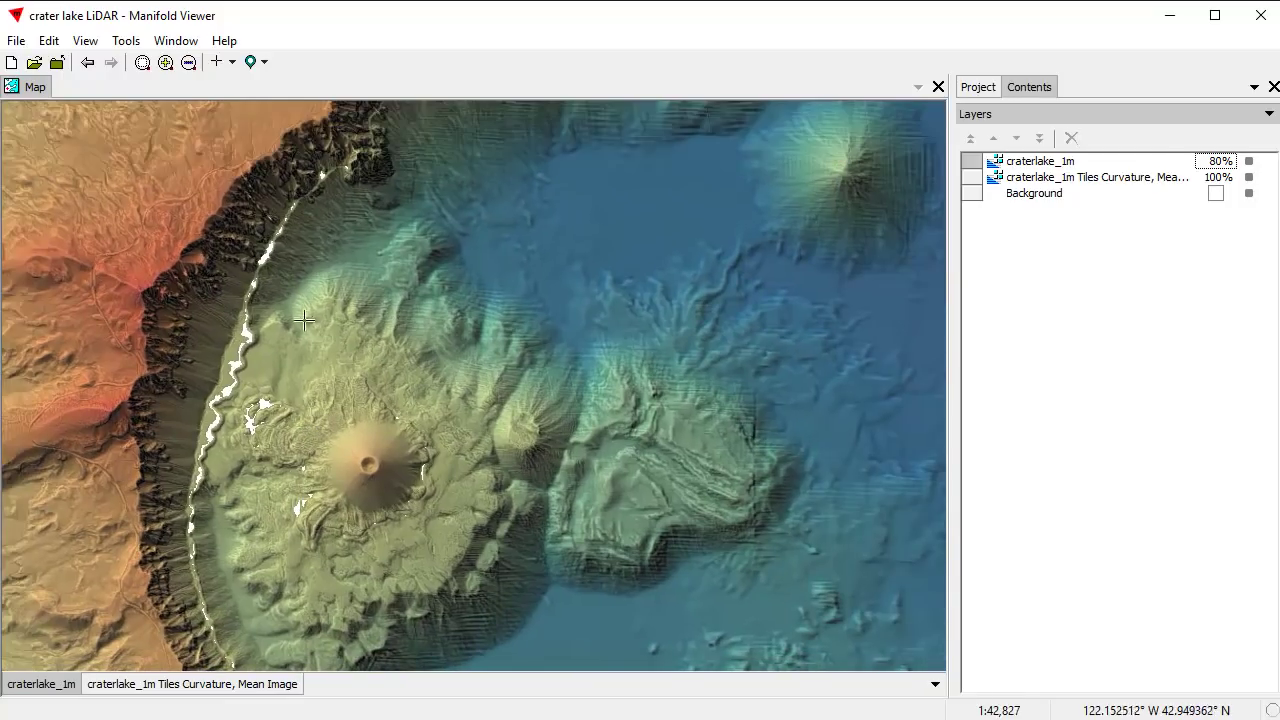
{"action": "left_click_drag", "start_coordinate": [43, 160], "coordinate": [817, 614]}
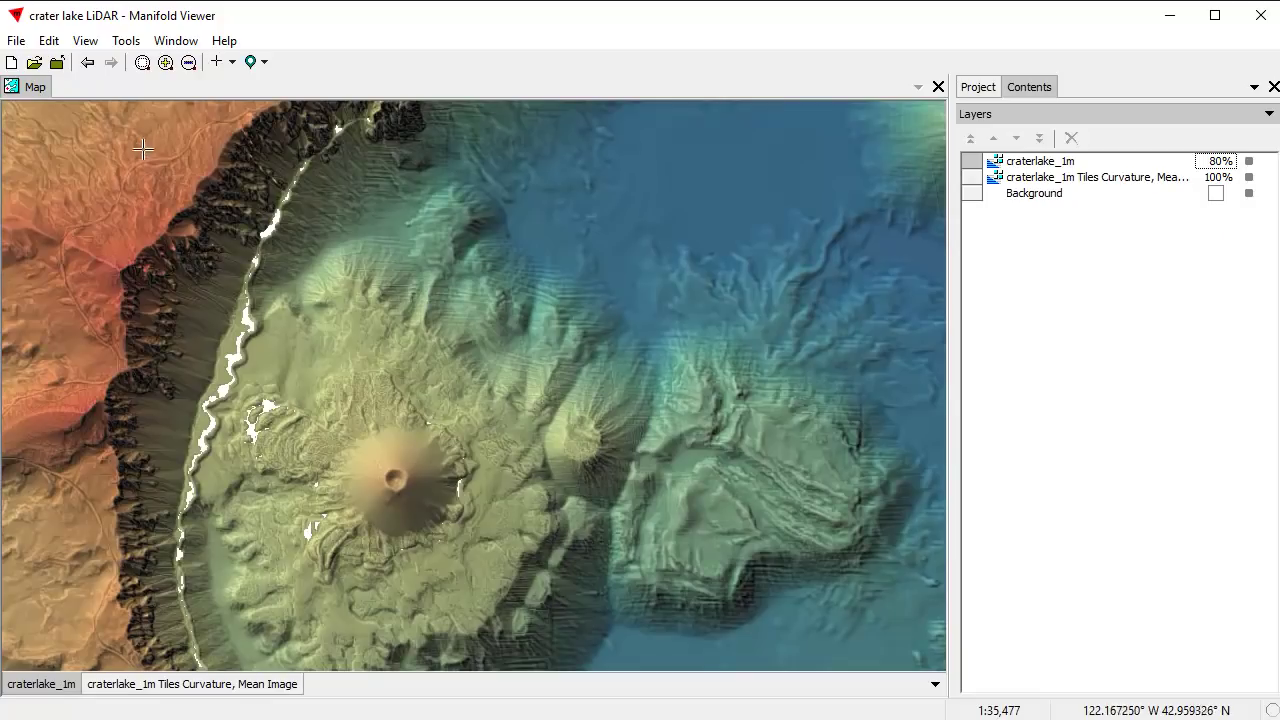
{"action": "left_click_drag", "start_coordinate": [327, 367], "coordinate": [388, 361]}
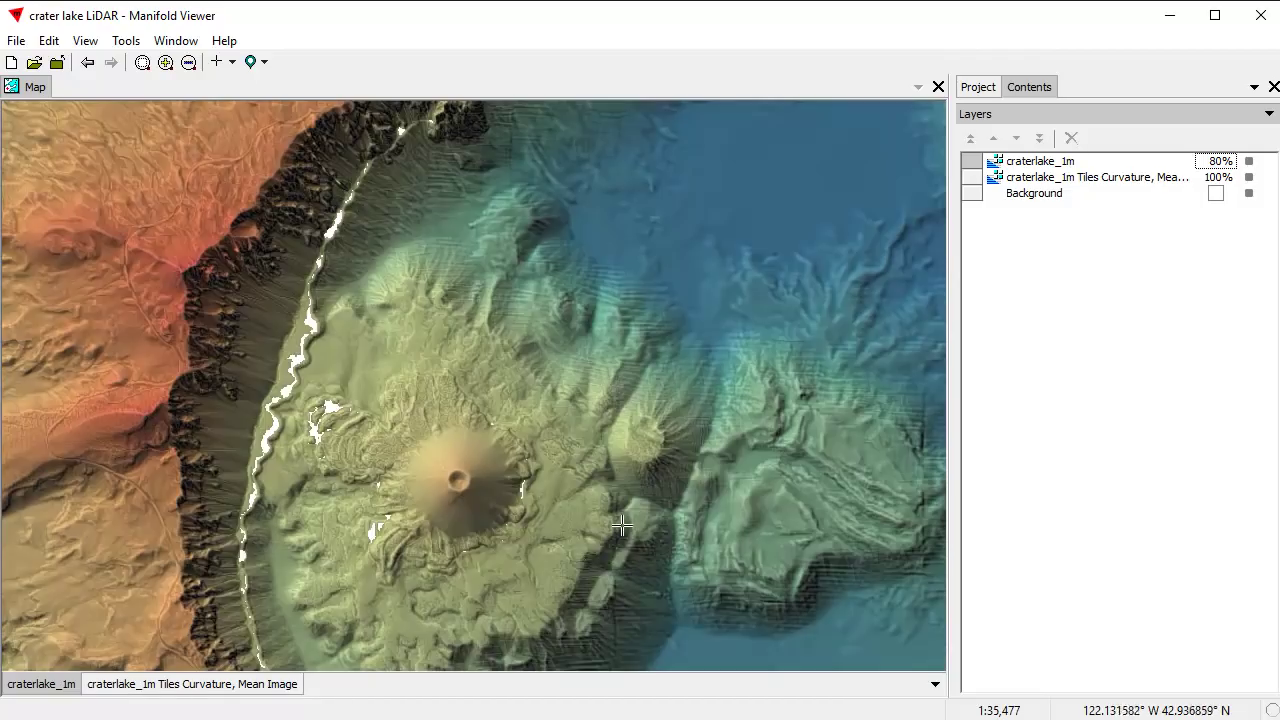
{"action": "left_click_drag", "start_coordinate": [303, 589], "coordinate": [264, 523]}
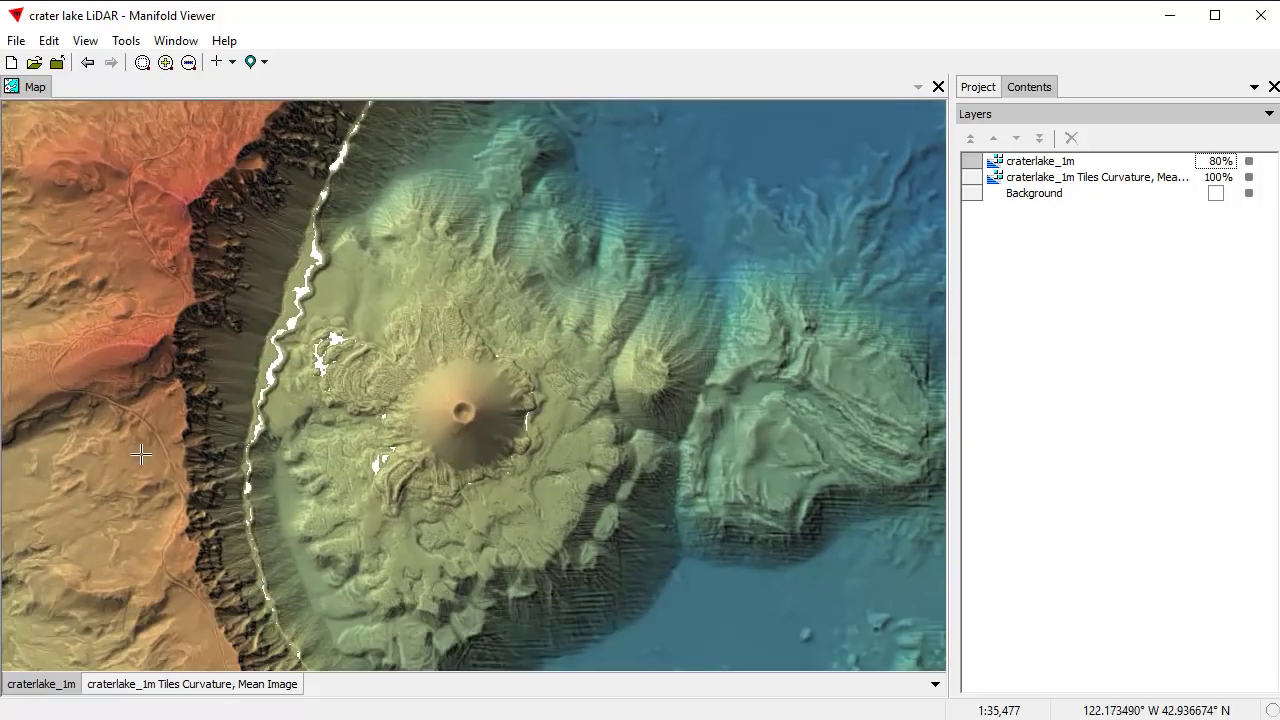
- Toggle the curvature layer off and back on to compare, then zoom out to the whole crater
{"action": "left_click", "coordinate": [1248, 177]}
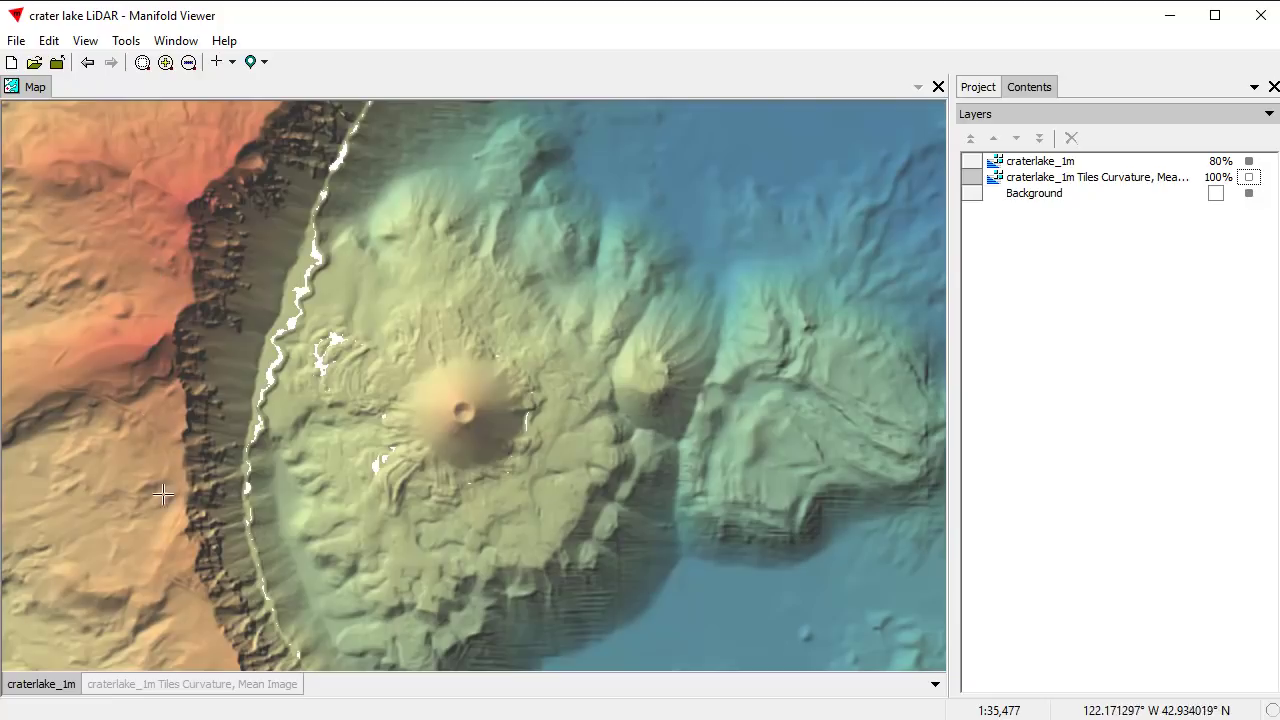
{"action": "left_click", "coordinate": [1252, 178]}
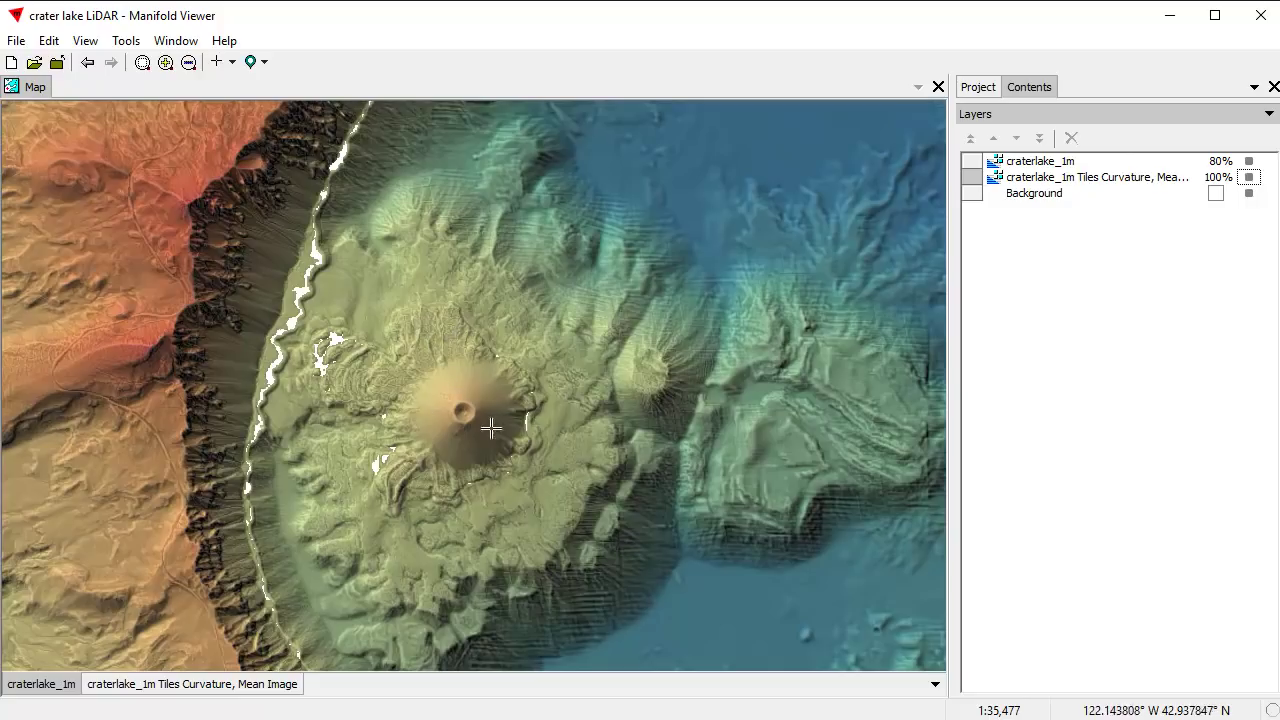
{"action": "left_click_drag", "start_coordinate": [826, 341], "coordinate": [650, 381]}
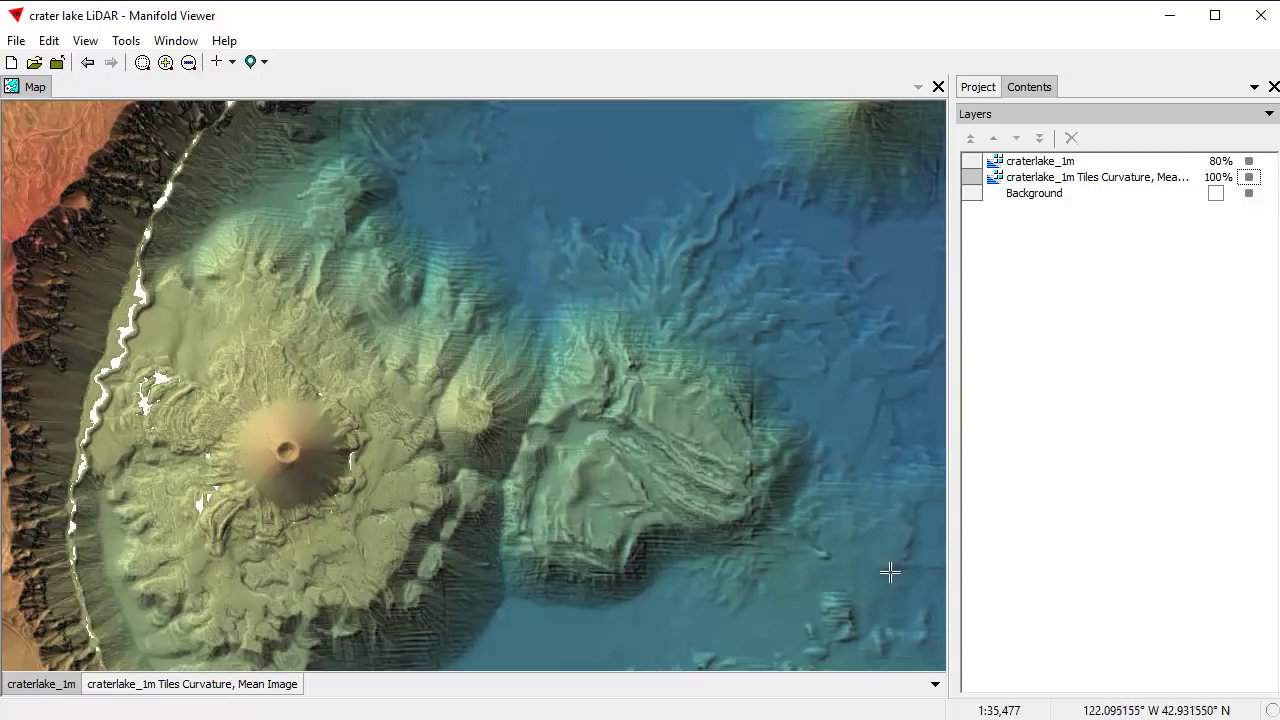
{"action": "scroll", "coordinate": [716, 344], "scroll_direction": "down", "scroll_amount": 2}
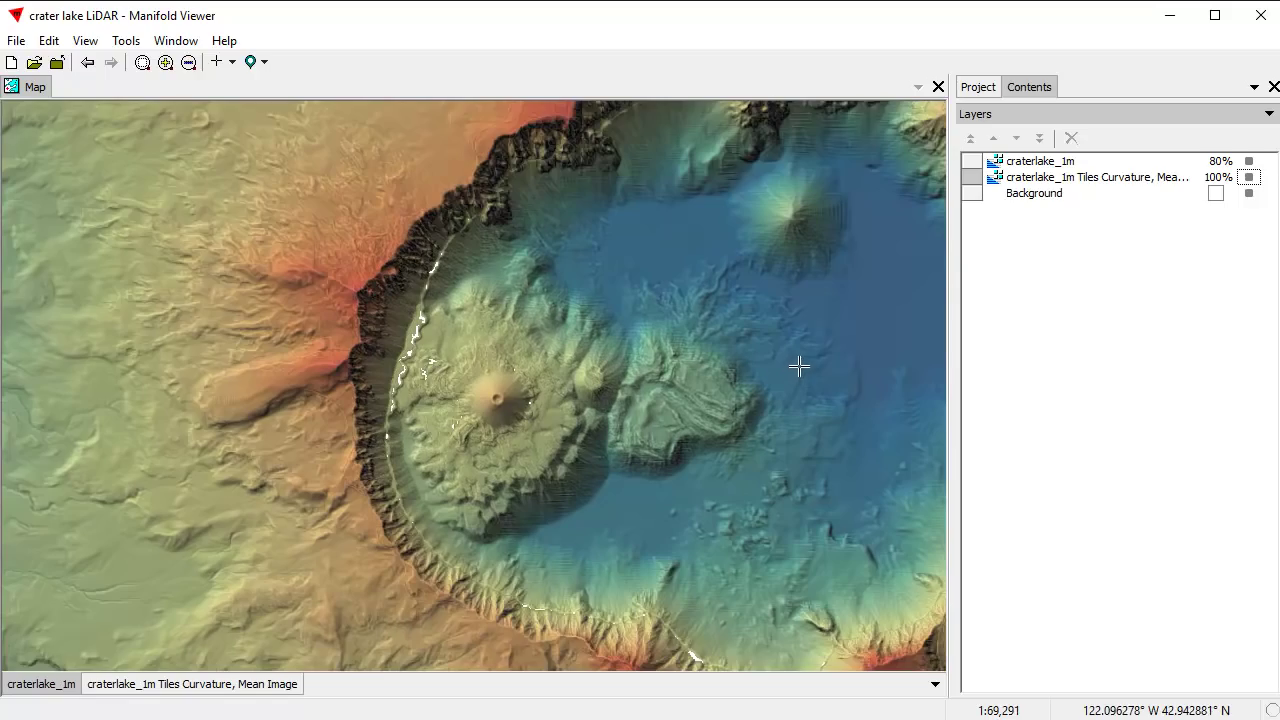
{"action": "left_click_drag", "start_coordinate": [777, 371], "coordinate": [586, 343]}
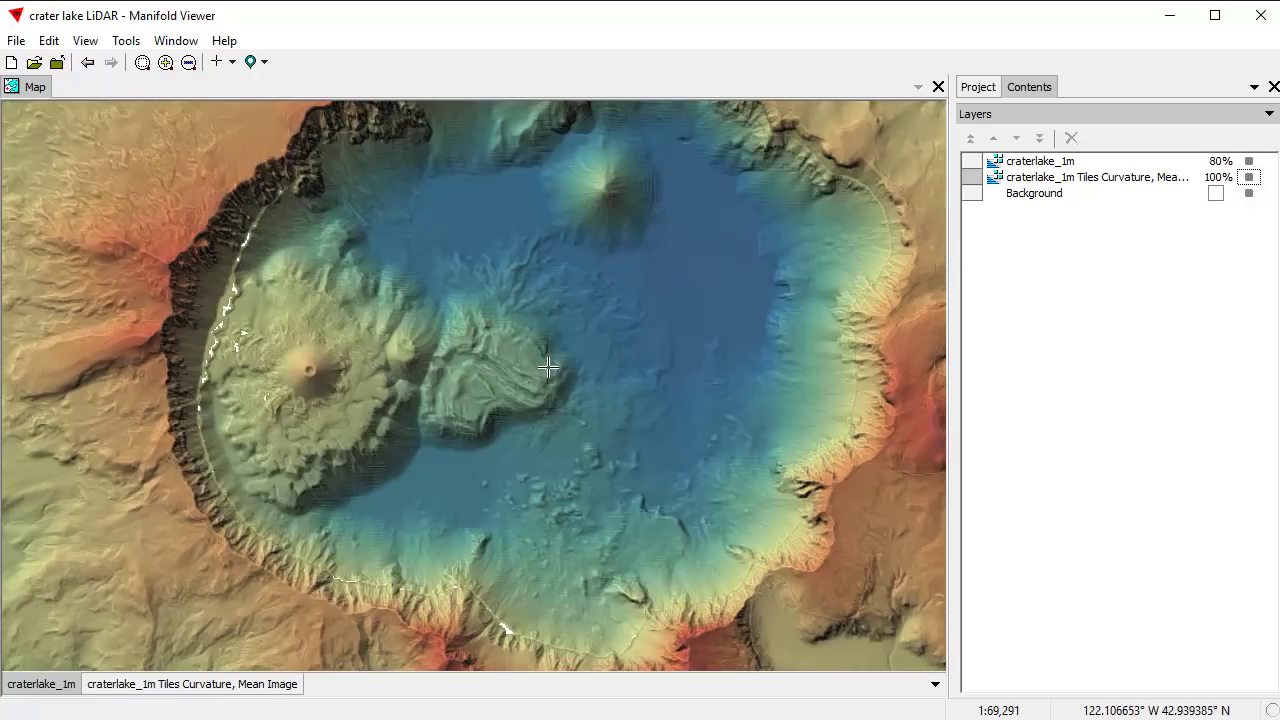
{"action": "scroll", "coordinate": [535, 373], "scroll_direction": "down", "scroll_amount": 1}
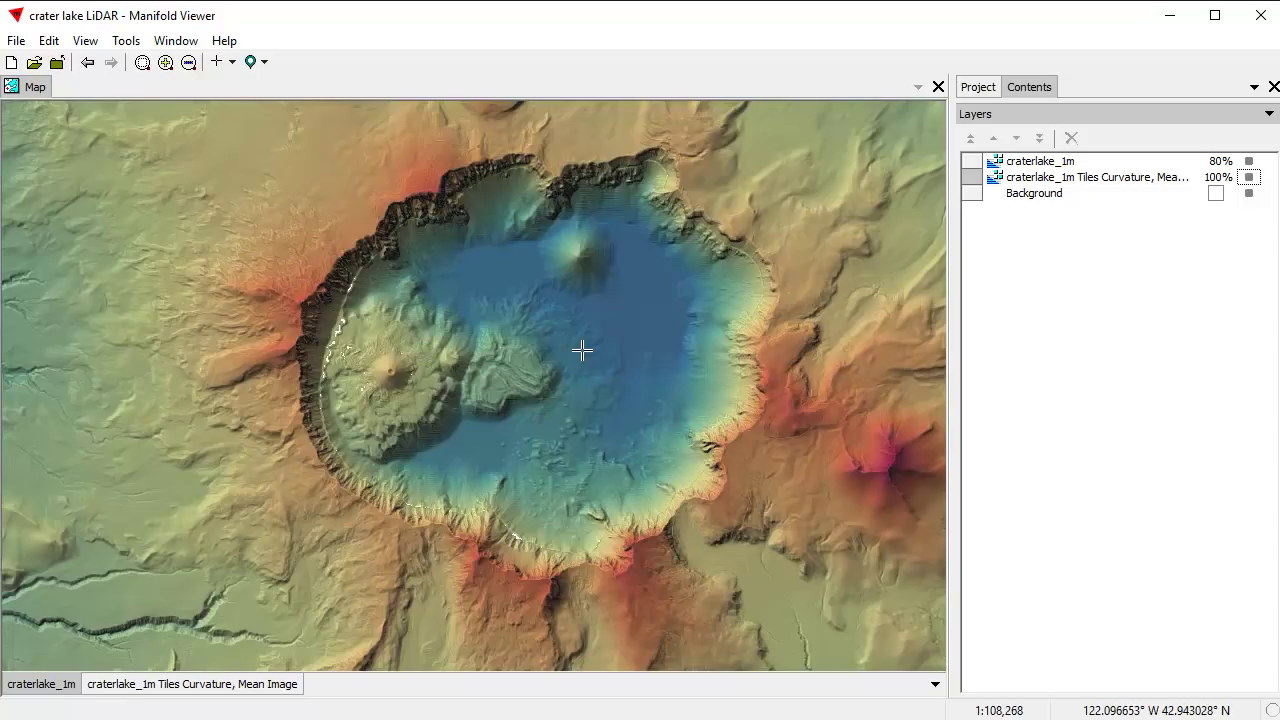
{"action": "left_click_drag", "start_coordinate": [583, 350], "coordinate": [583, 386]}
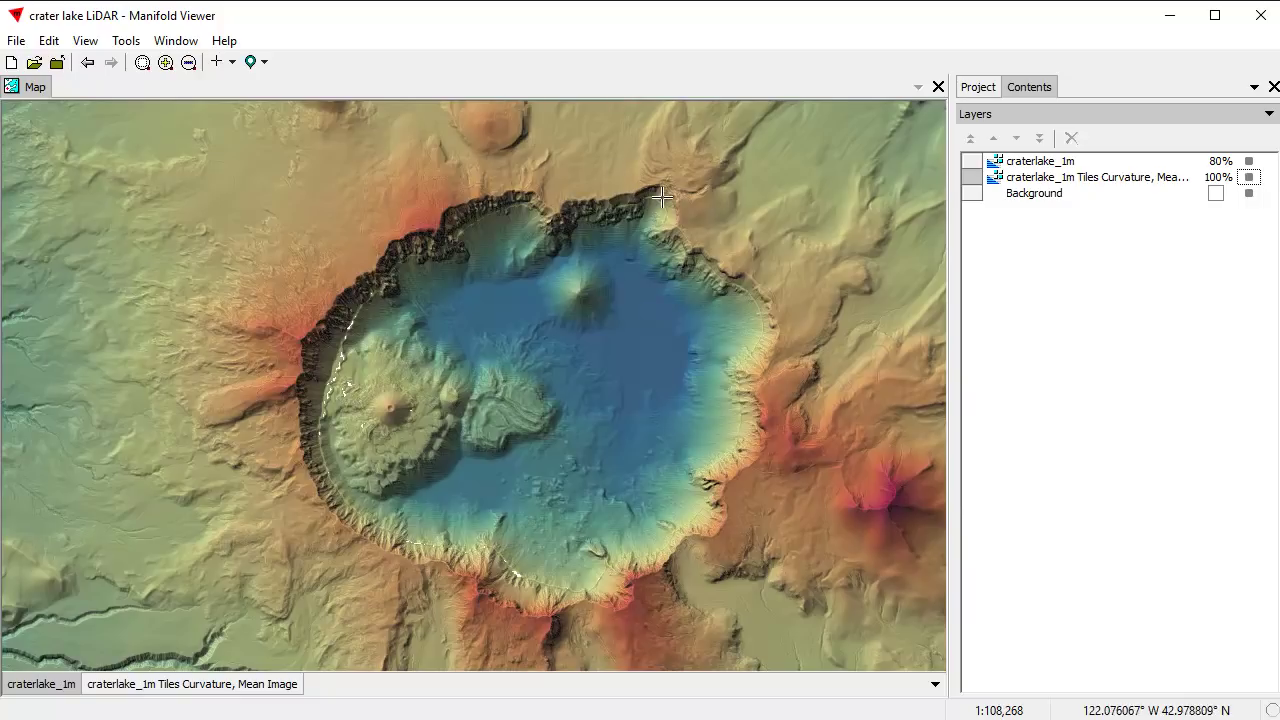
- Recentre the crater and bring up the Timings notes listing radius 1, 3 and 5 run times
{"action": "left_click_drag", "start_coordinate": [444, 139], "coordinate": [695, 333]}
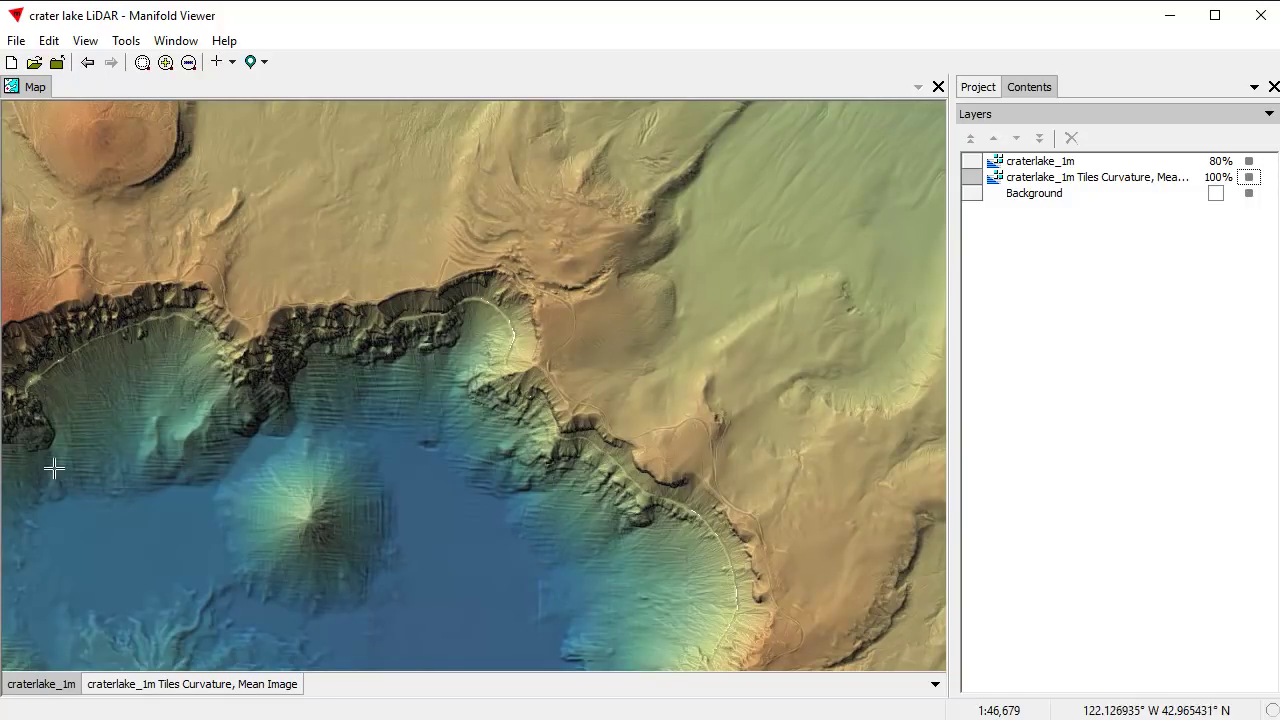
{"action": "scroll", "coordinate": [366, 397], "scroll_direction": "down", "scroll_amount": 1}
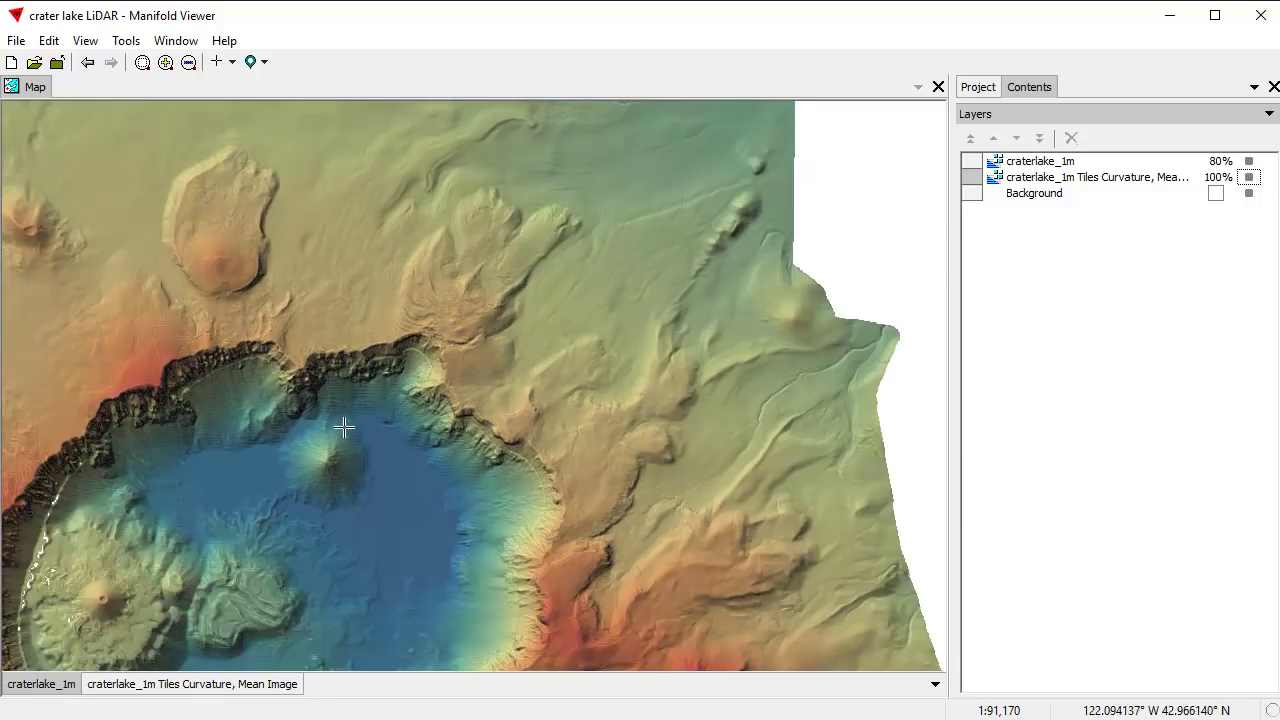
{"action": "left_click_drag", "start_coordinate": [343, 423], "coordinate": [512, 327]}
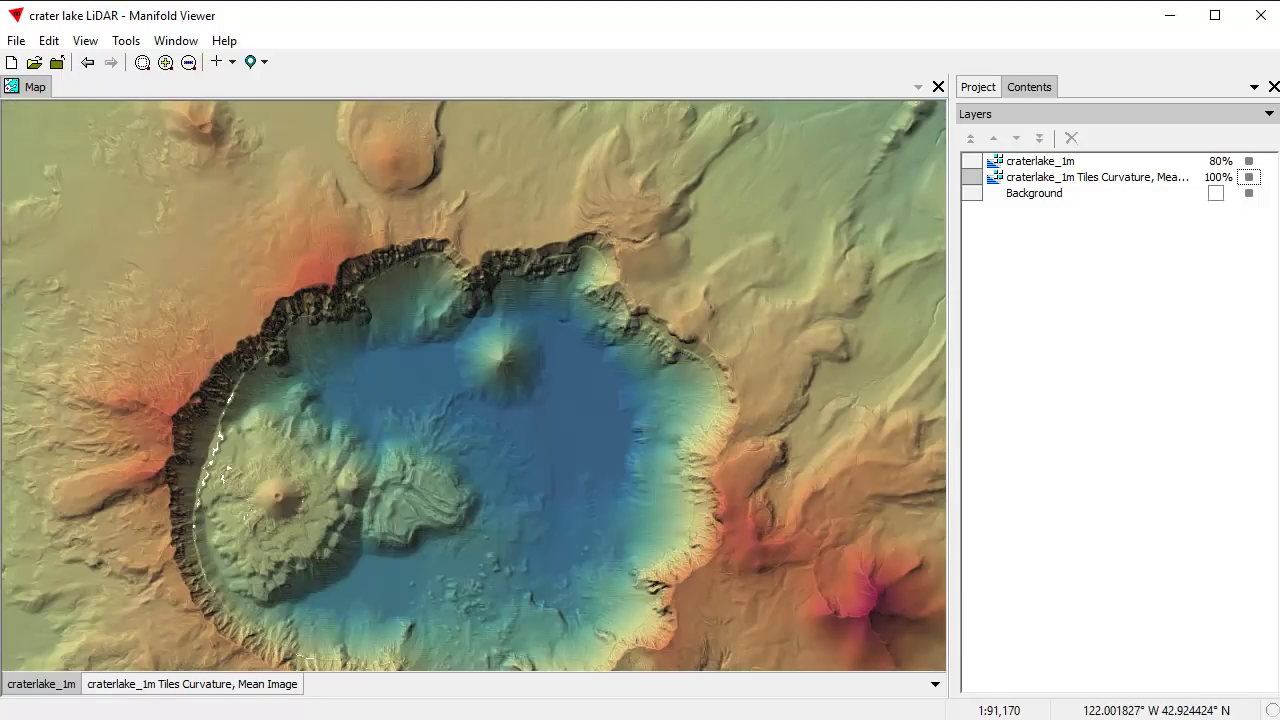
{"action": "left_click_drag", "start_coordinate": [1275, 715], "coordinate": [732, 269]}
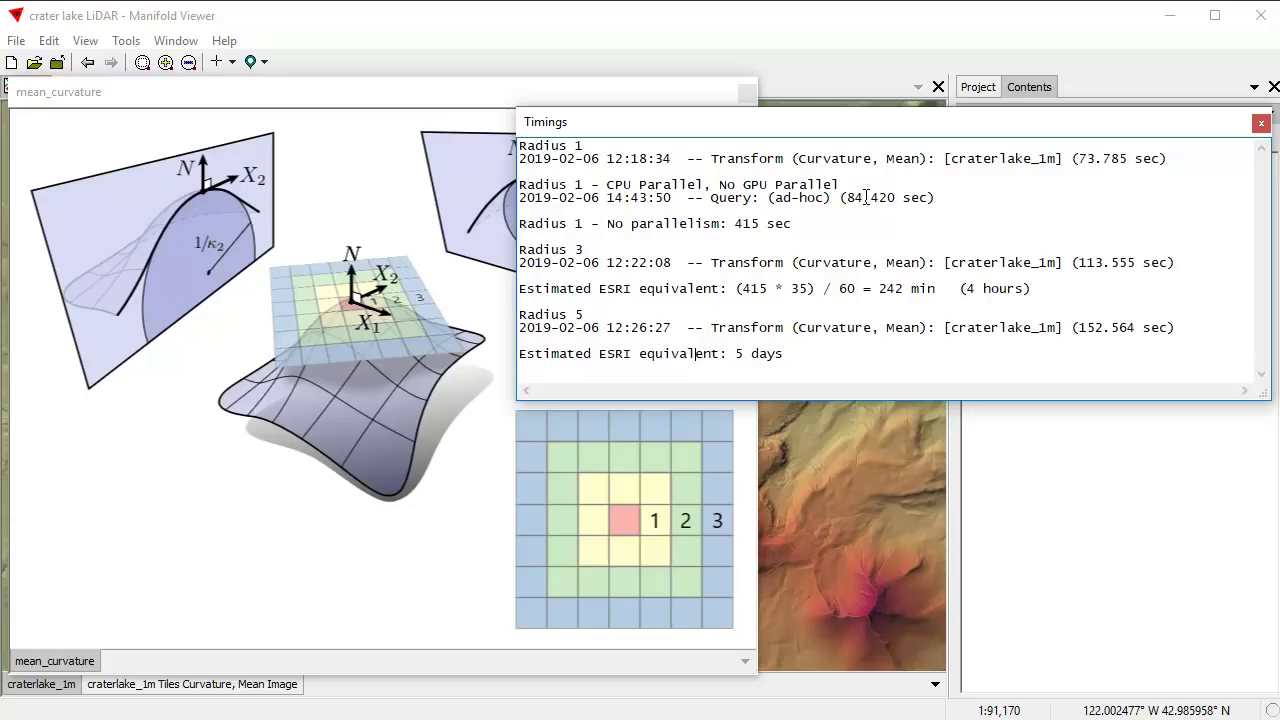
- Highlight the Radius 1 timing entries, including the 84.420 sec run, in the Timings notes
{"action": "left_click_drag", "start_coordinate": [866, 197], "coordinate": [848, 196]}
{"action": "left_click_drag", "start_coordinate": [968, 200], "coordinate": [489, 146]}
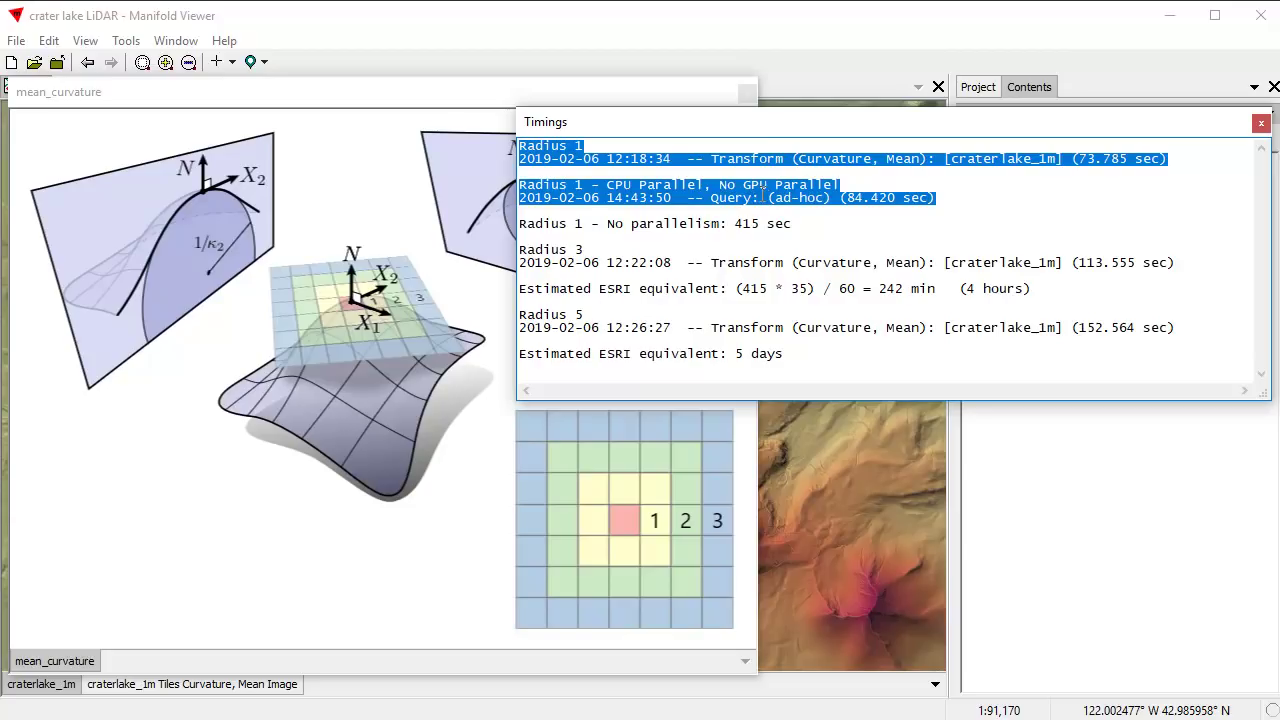
{"action": "left_click", "coordinate": [1015, 202]}
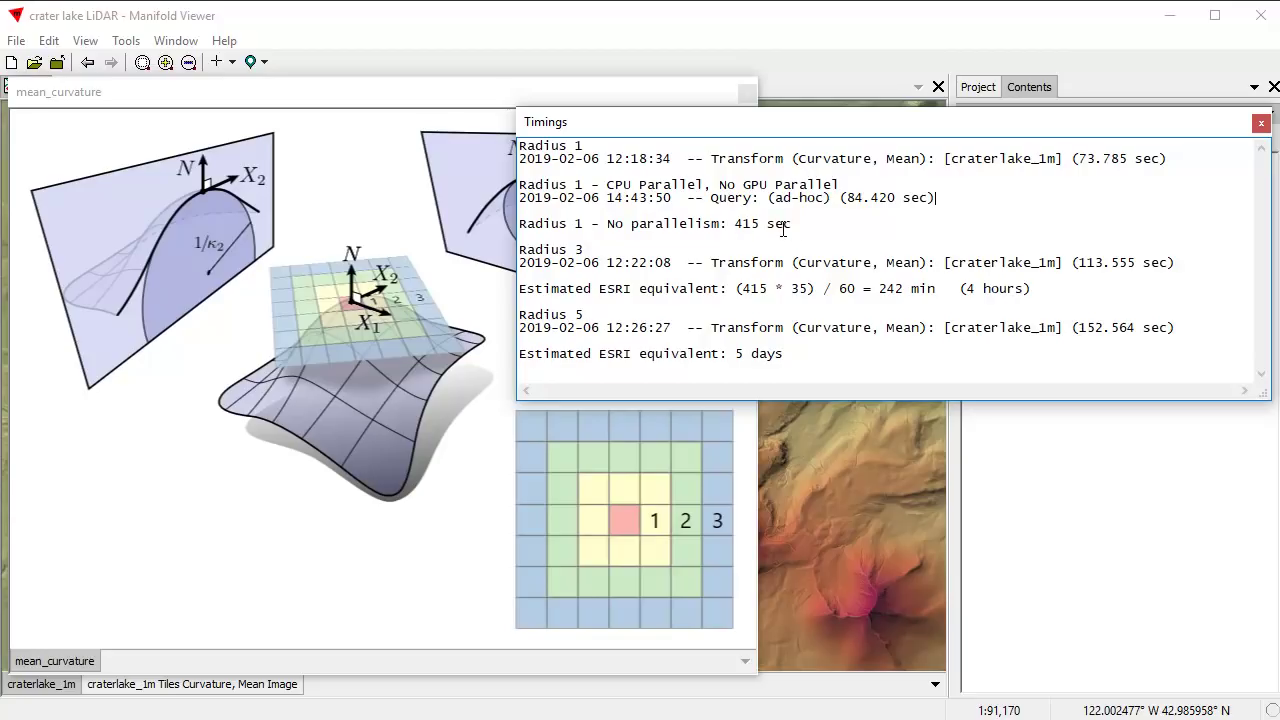
{"action": "left_click_drag", "start_coordinate": [811, 224], "coordinate": [744, 226]}
{"action": "left_click_drag", "start_coordinate": [866, 198], "coordinate": [734, 222]}
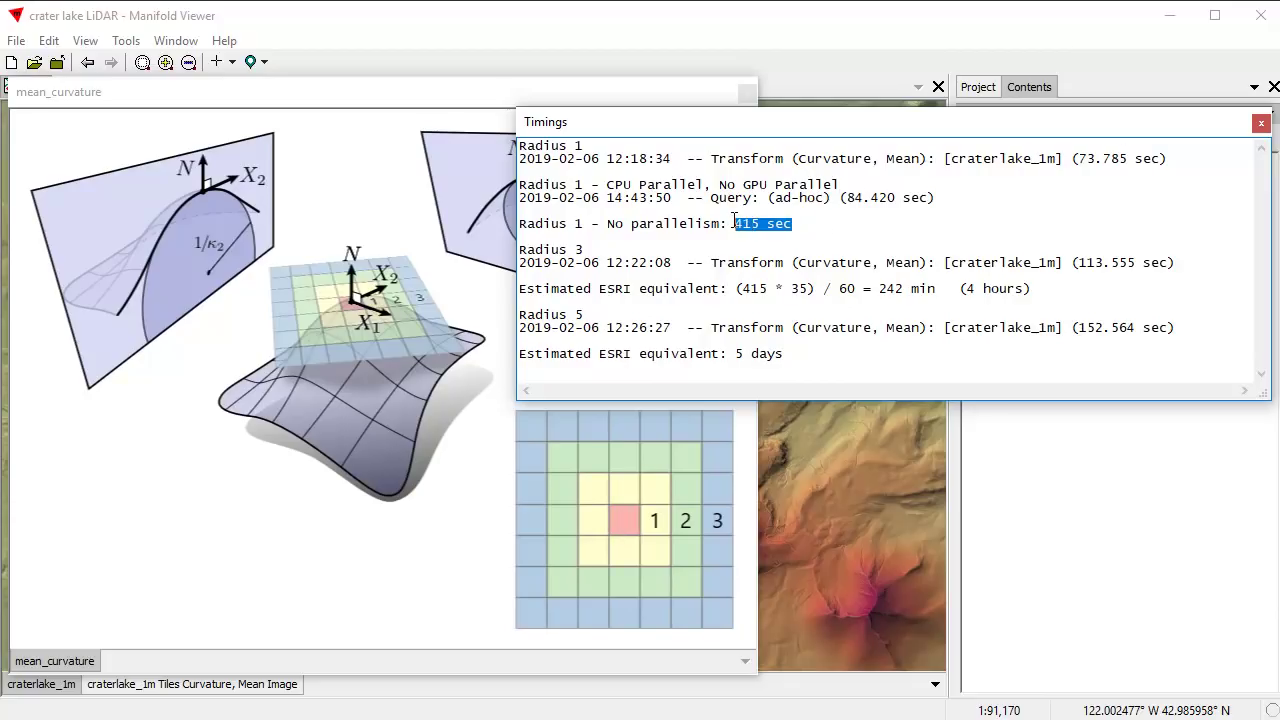
{"action": "left_click", "coordinate": [836, 227]}
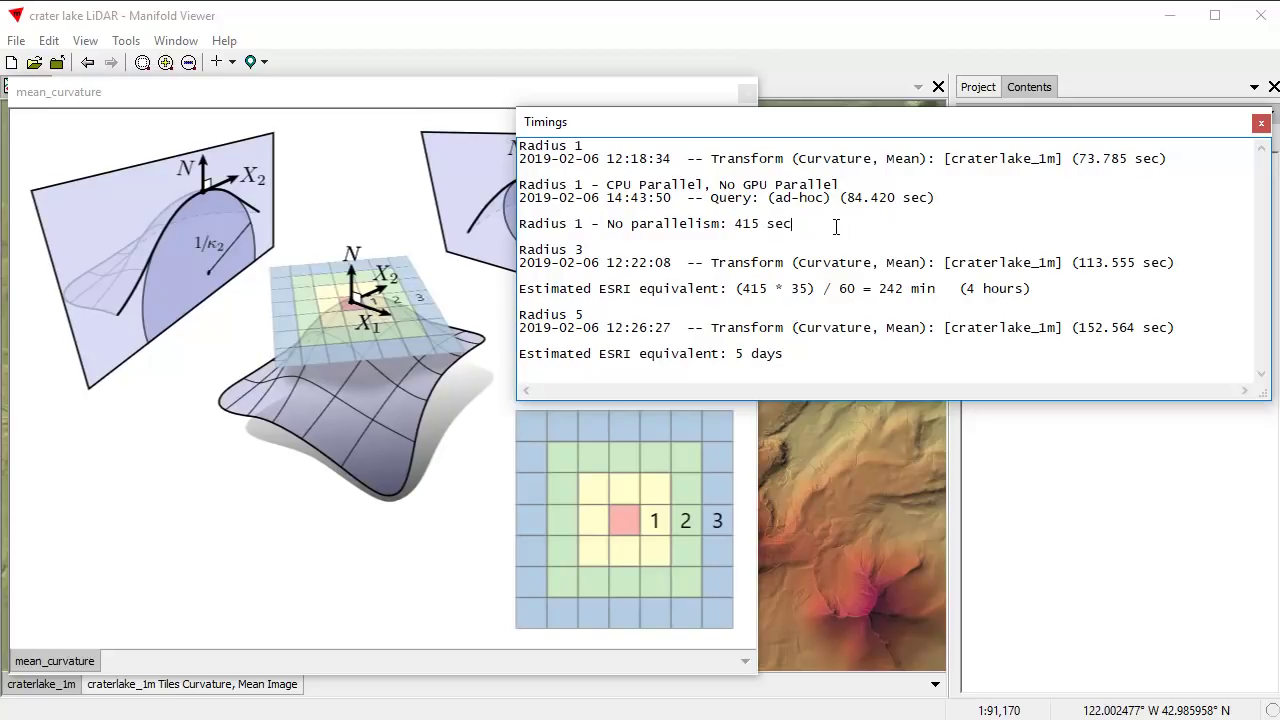
{"action": "mouse_move", "coordinate": [604, 250]}
{"action": "left_mouse_down"}
{"action": "mouse_move", "coordinate": [514, 244]}
{"action": "mouse_move", "coordinate": [598, 245]}
{"action": "left_mouse_up"}
{"action": "left_click", "coordinate": [603, 248]}
{"action": "left_click_drag", "start_coordinate": [1104, 264], "coordinate": [1080, 265]}
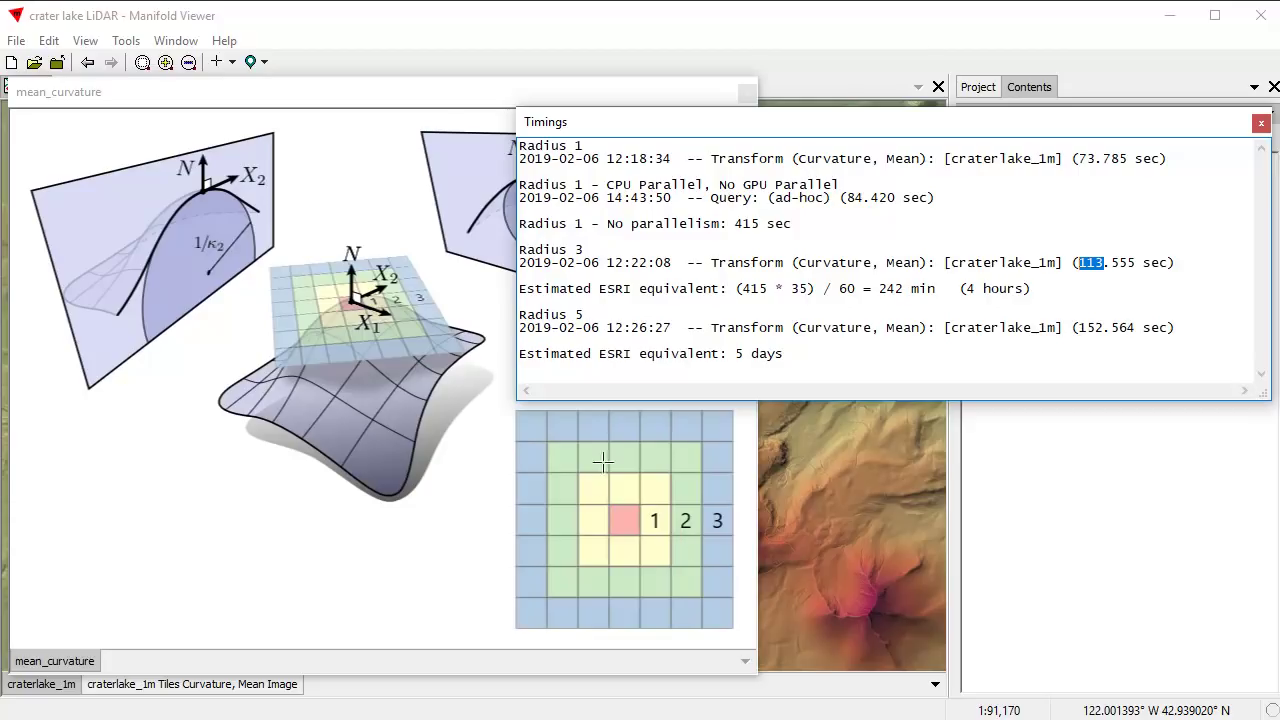
{"action": "left_click_drag", "start_coordinate": [813, 220], "coordinate": [520, 222]}
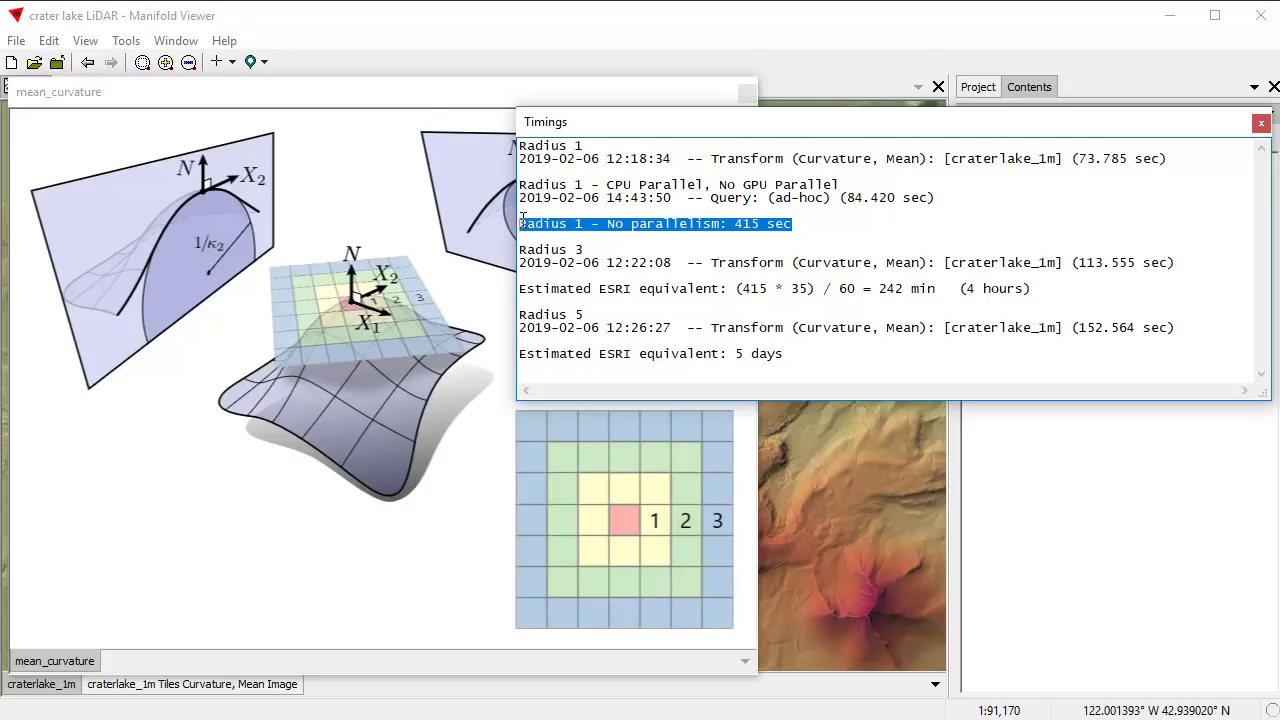
- Point out the 415 and 242 minute ESRI estimates and the 152 second Radius 5 time
{"action": "double_click", "coordinate": [752, 288]}
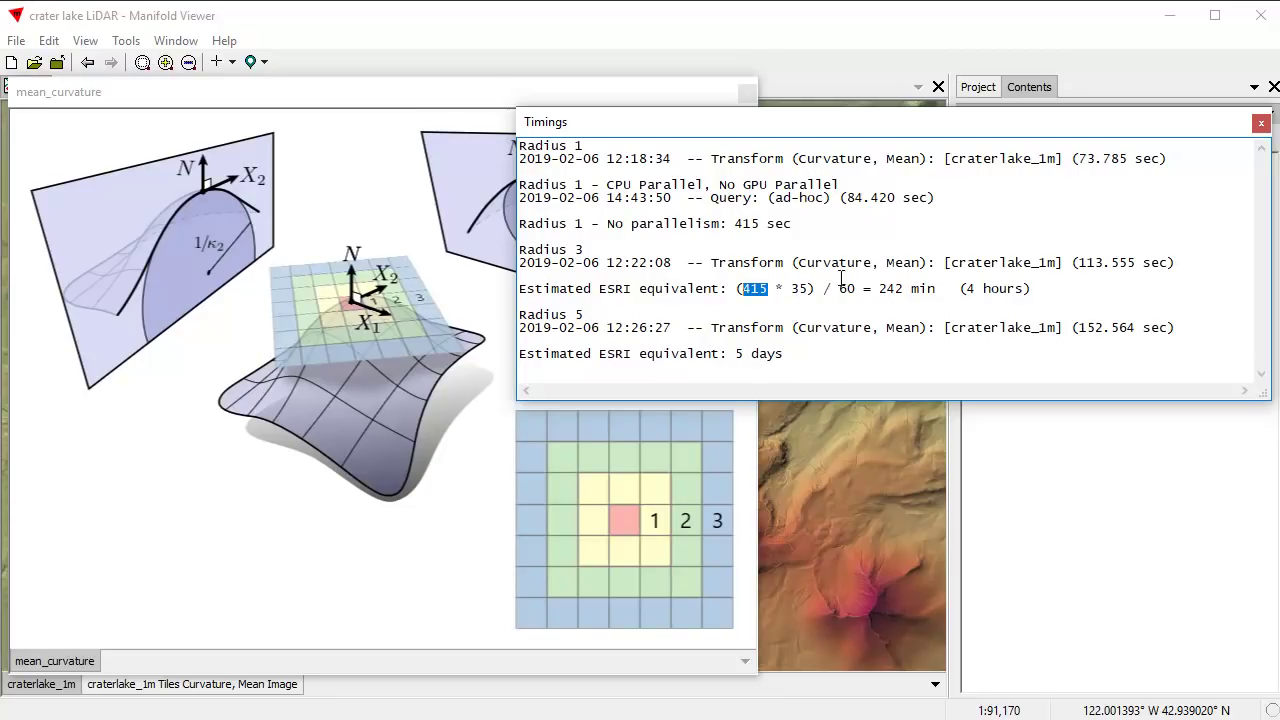
{"action": "double_click", "coordinate": [890, 288]}
{"action": "left_click", "coordinate": [1080, 289]}
{"action": "left_click_drag", "start_coordinate": [1105, 329], "coordinate": [1081, 325]}
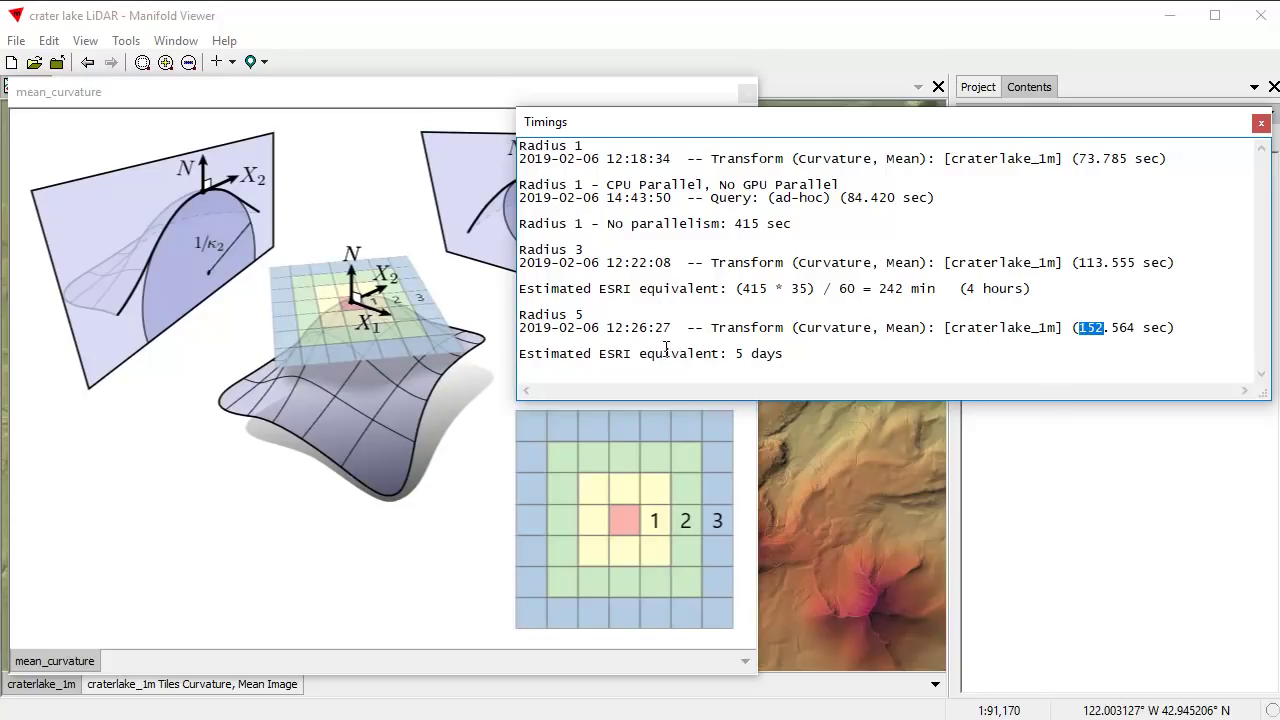
{"action": "left_click", "coordinate": [1186, 318]}
{"action": "left_click_drag", "start_coordinate": [906, 289], "coordinate": [882, 288]}
{"action": "left_click", "coordinate": [818, 355]}
- Mark the 152 second time again, then move the Timings and mean_curvature windows down off the crater
{"action": "left_click_drag", "start_coordinate": [1105, 331], "coordinate": [1071, 329]}
{"action": "left_click_drag", "start_coordinate": [1130, 126], "coordinate": [1120, 660]}
{"action": "left_click_drag", "start_coordinate": [433, 112], "coordinate": [91, 708]}
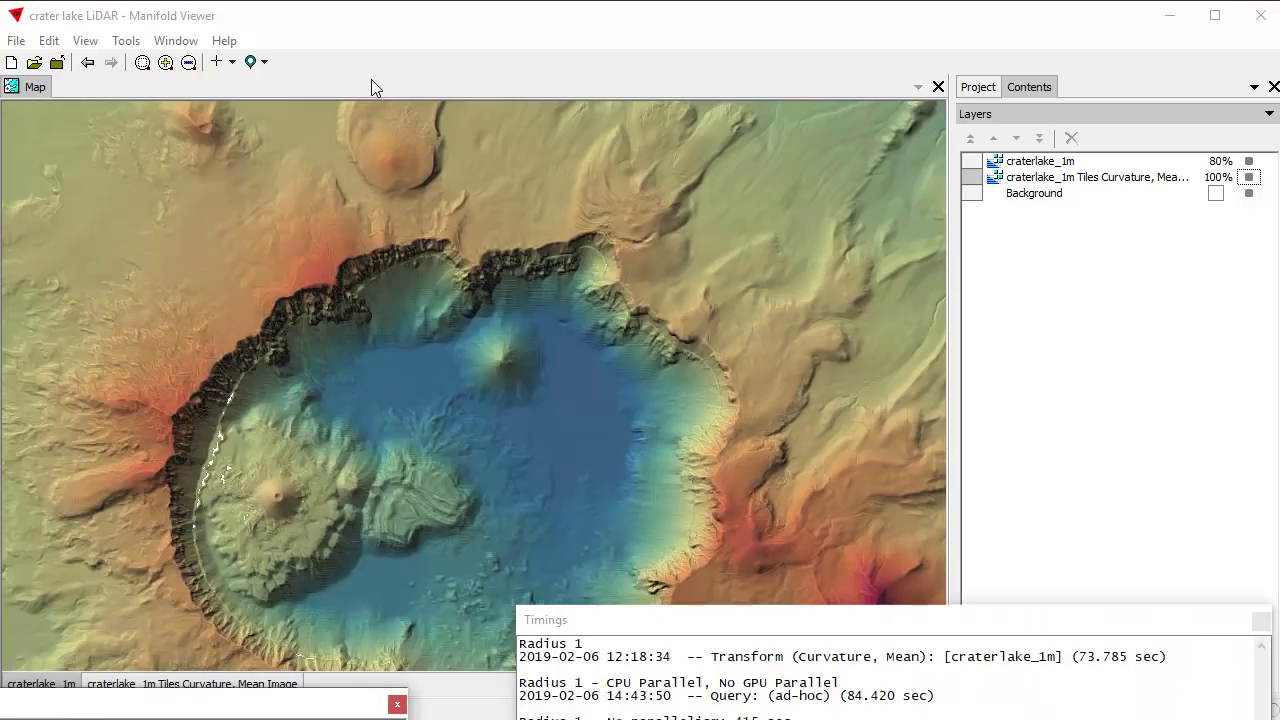
- Drag the Timings notes off the map and show the Project component list with nothing selected
{"action": "left_click", "coordinate": [878, 627]}
{"action": "left_click_drag", "start_coordinate": [878, 627], "coordinate": [900, 719]}
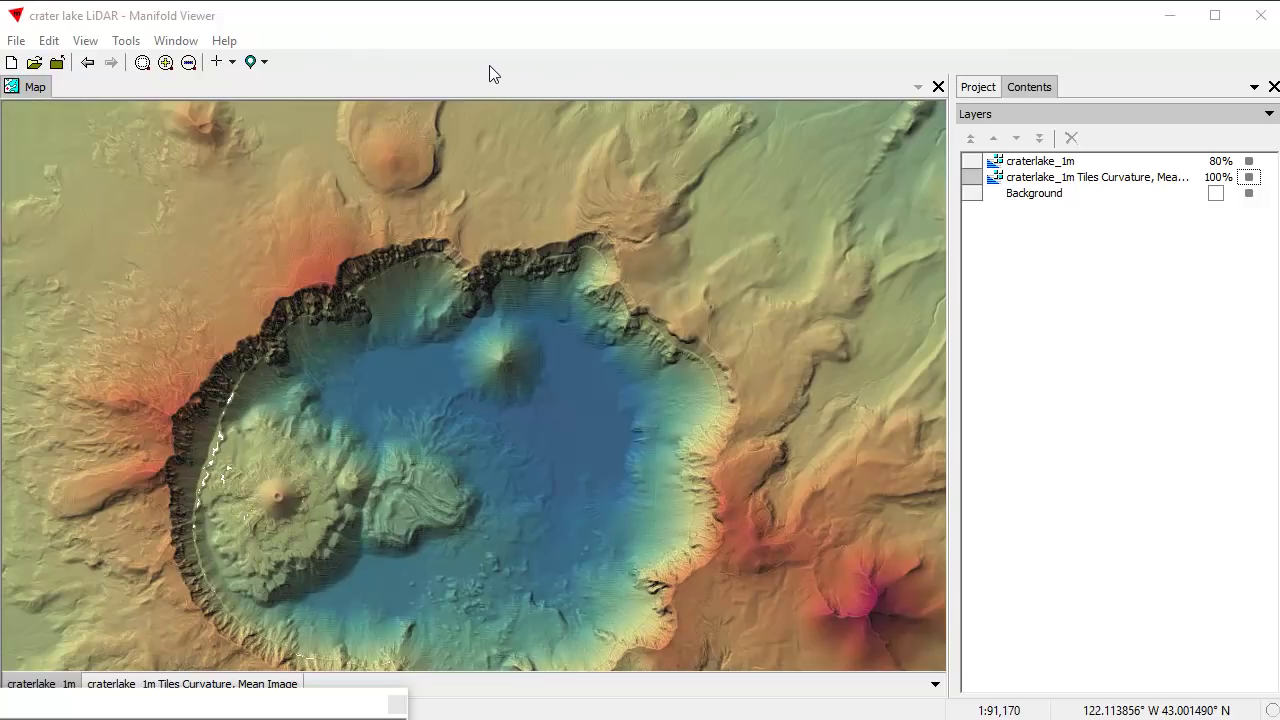
{"action": "left_click", "coordinate": [986, 91]}
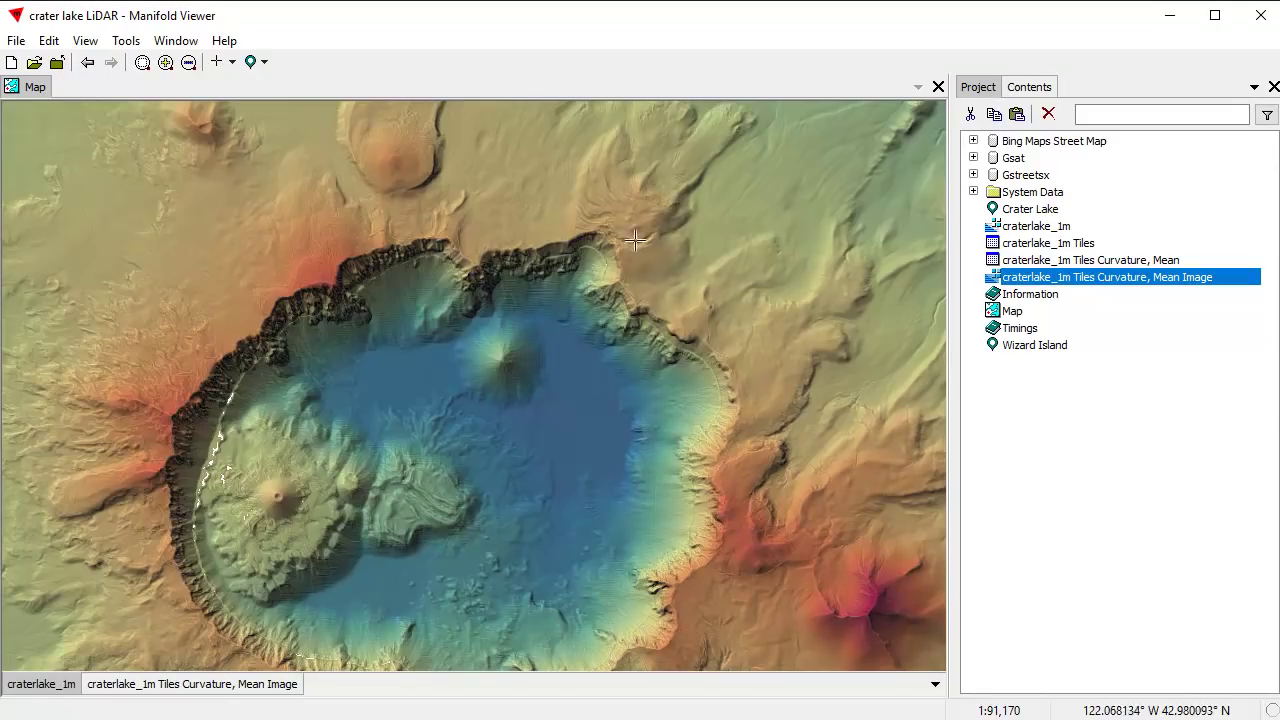
{"action": "left_click", "coordinate": [1097, 456]}
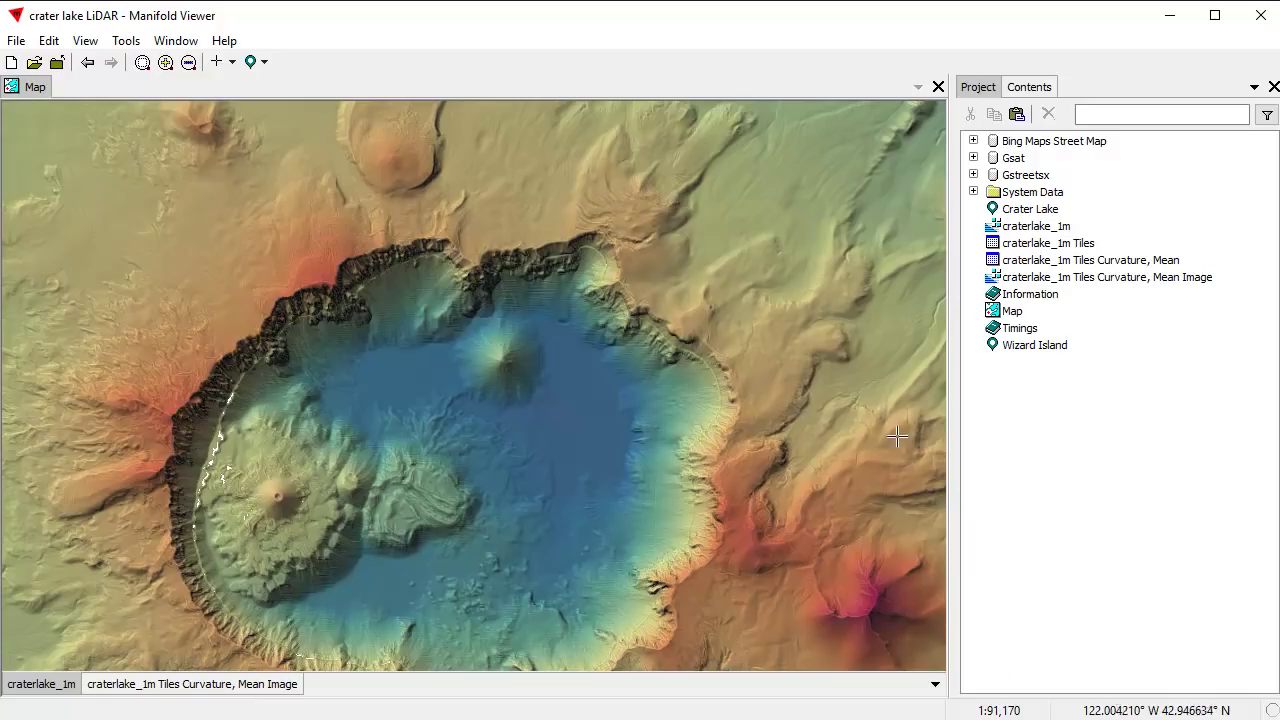
- Open the 'crater lake LiDAR with prior runs.map' project file
{"action": "left_click", "coordinate": [15, 40]}
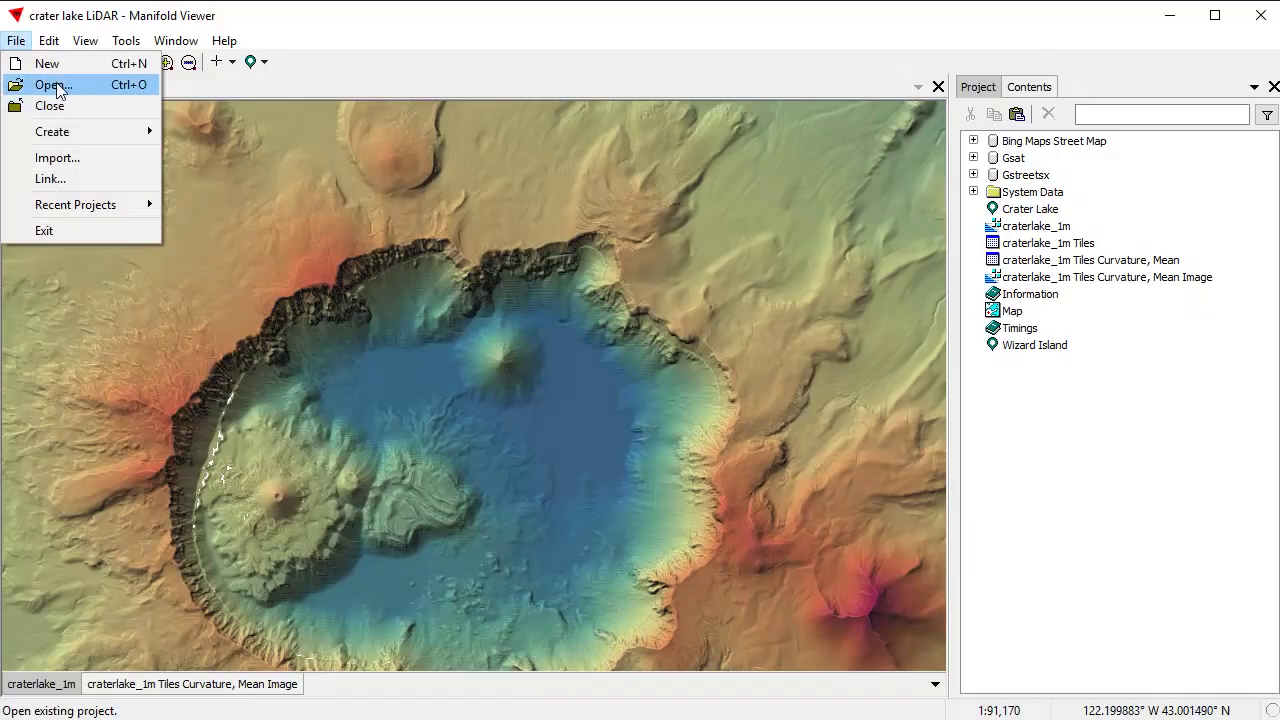
{"action": "left_click", "coordinate": [57, 86]}
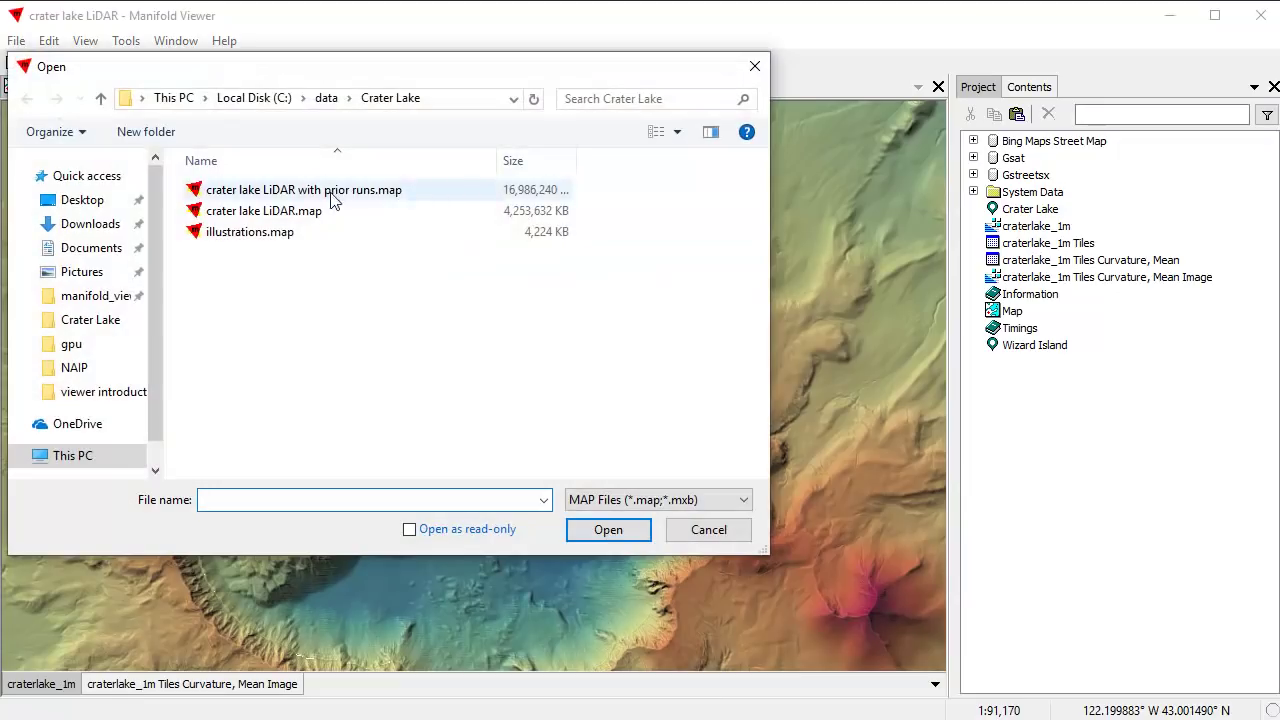
{"action": "left_click", "coordinate": [340, 192]}
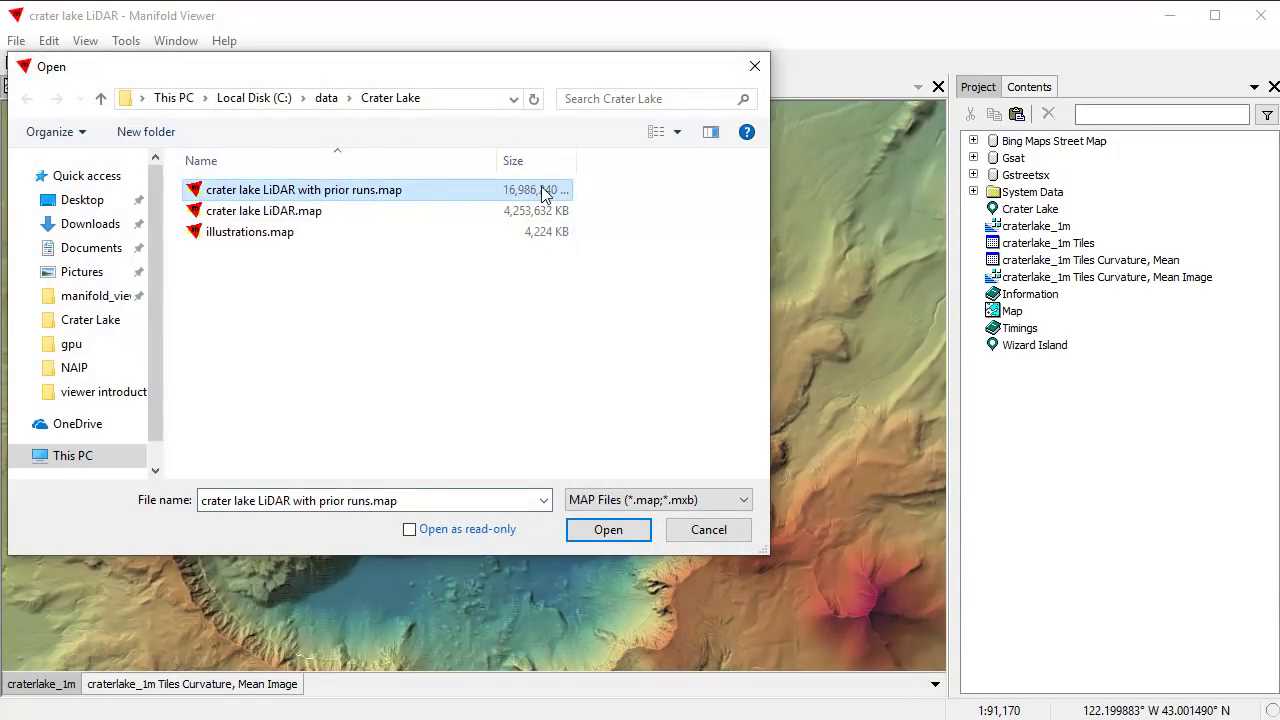
{"action": "left_click", "coordinate": [615, 531]}
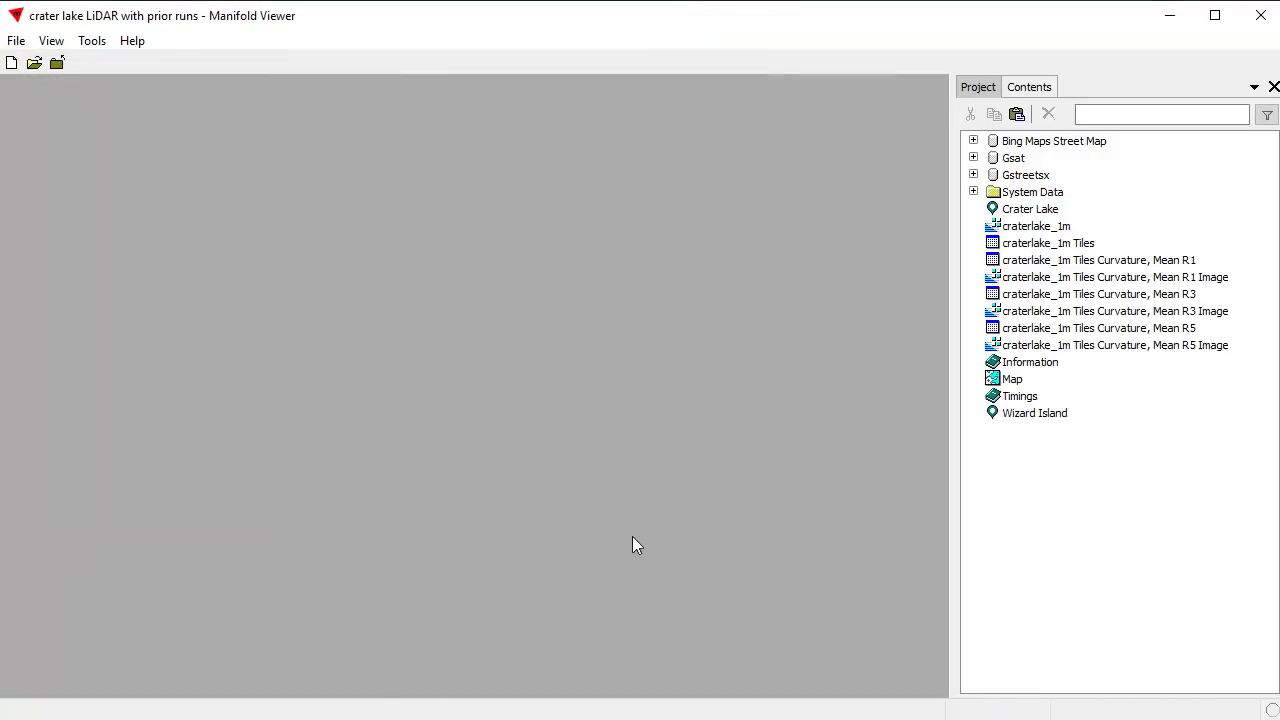
- Open the Mean R5 curvature image and the Timings notes, closing each afterwards
{"action": "double_click", "coordinate": [1163, 346]}
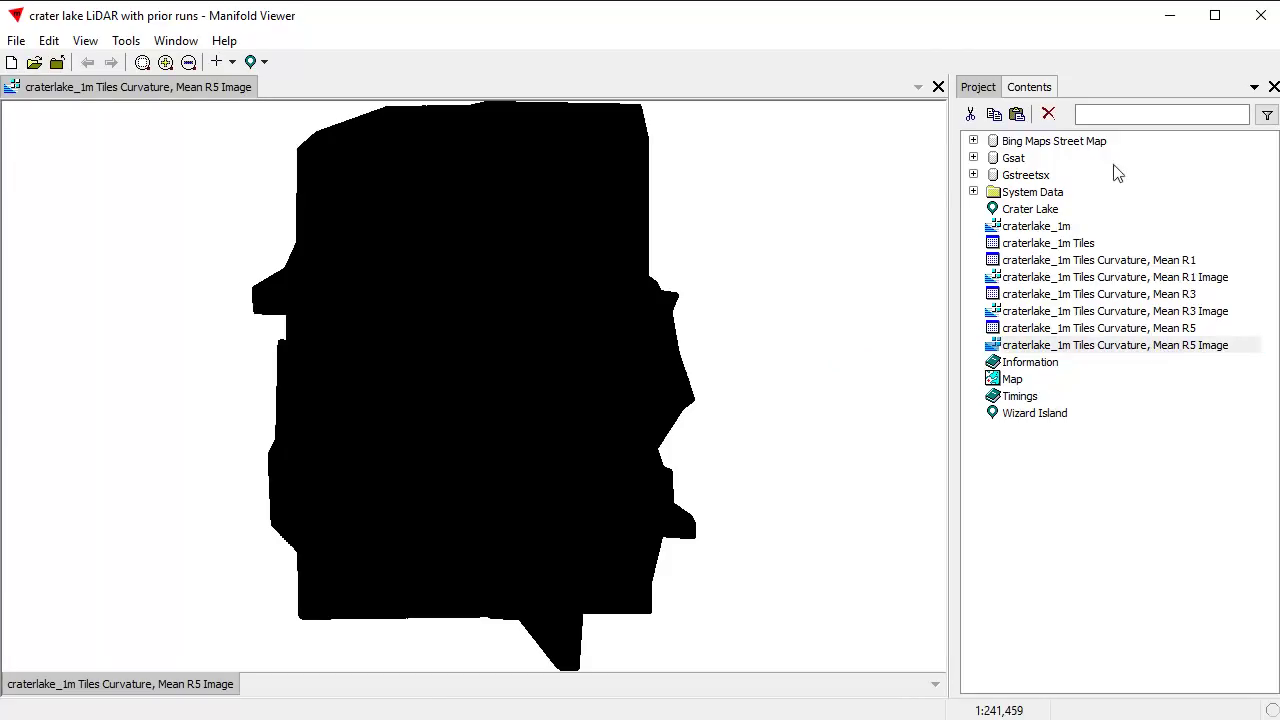
{"action": "left_click", "coordinate": [940, 87]}
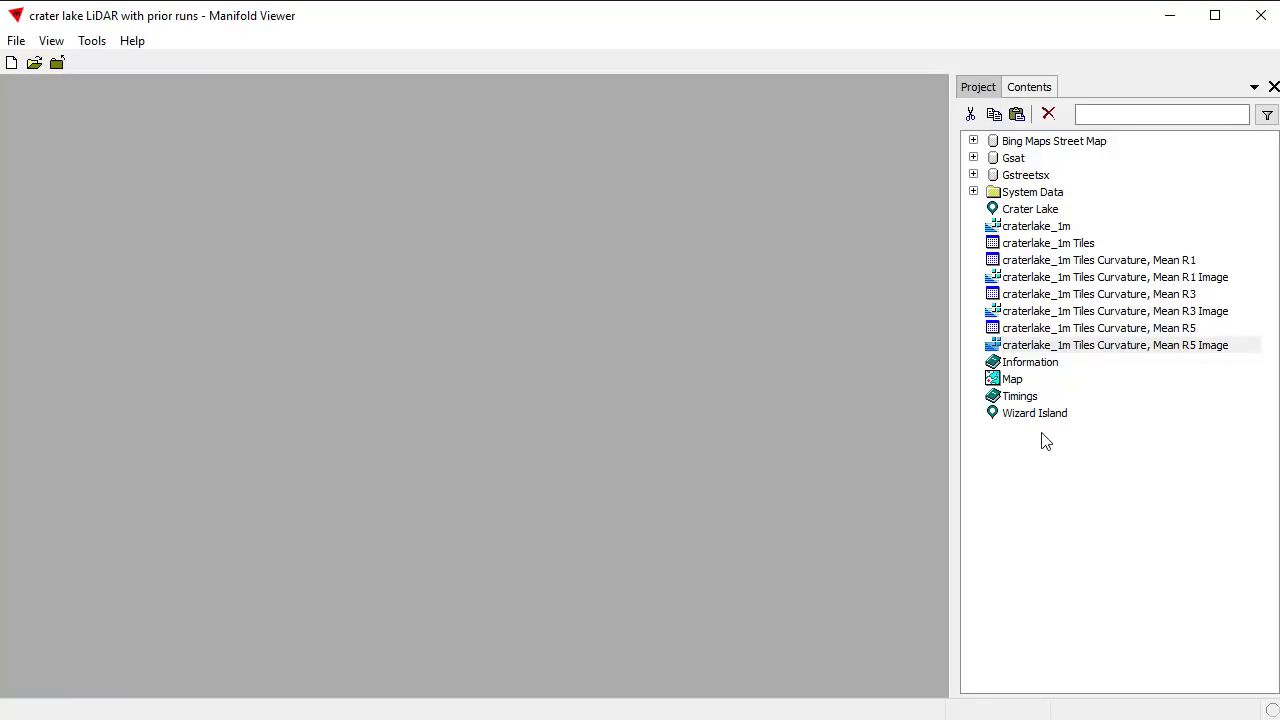
{"action": "double_click", "coordinate": [1026, 399]}
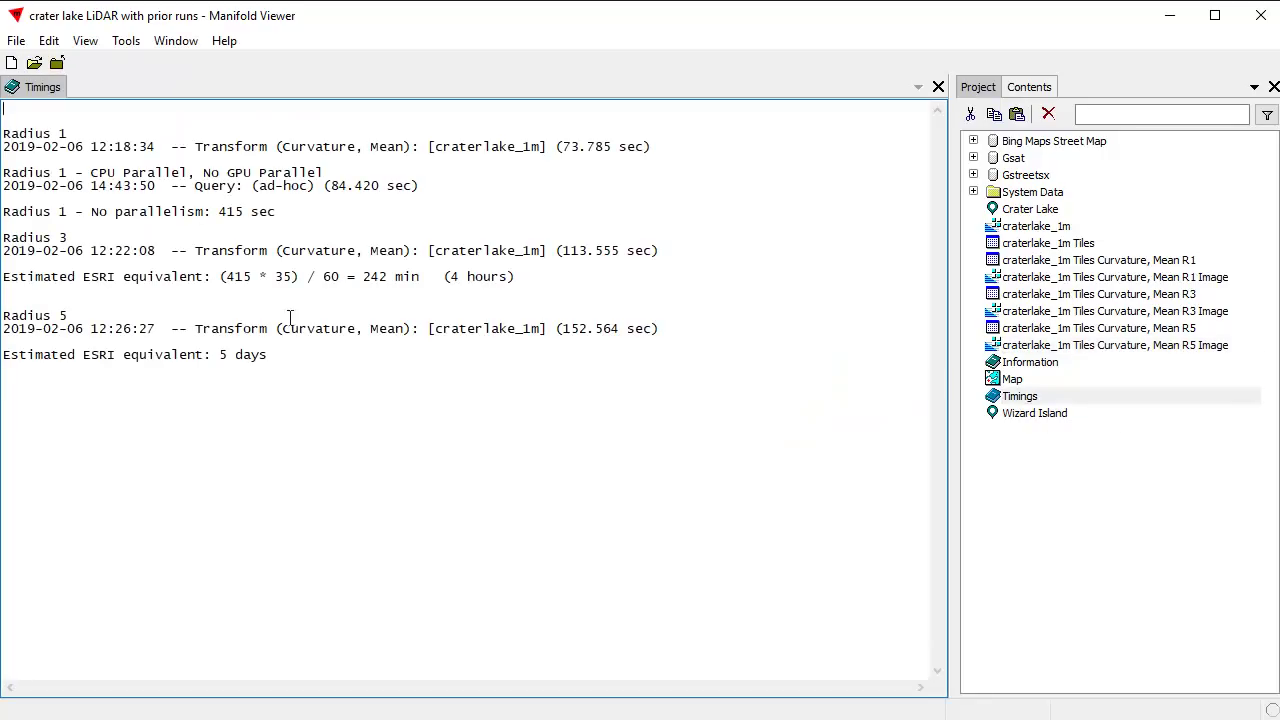
{"action": "left_click", "coordinate": [938, 87]}
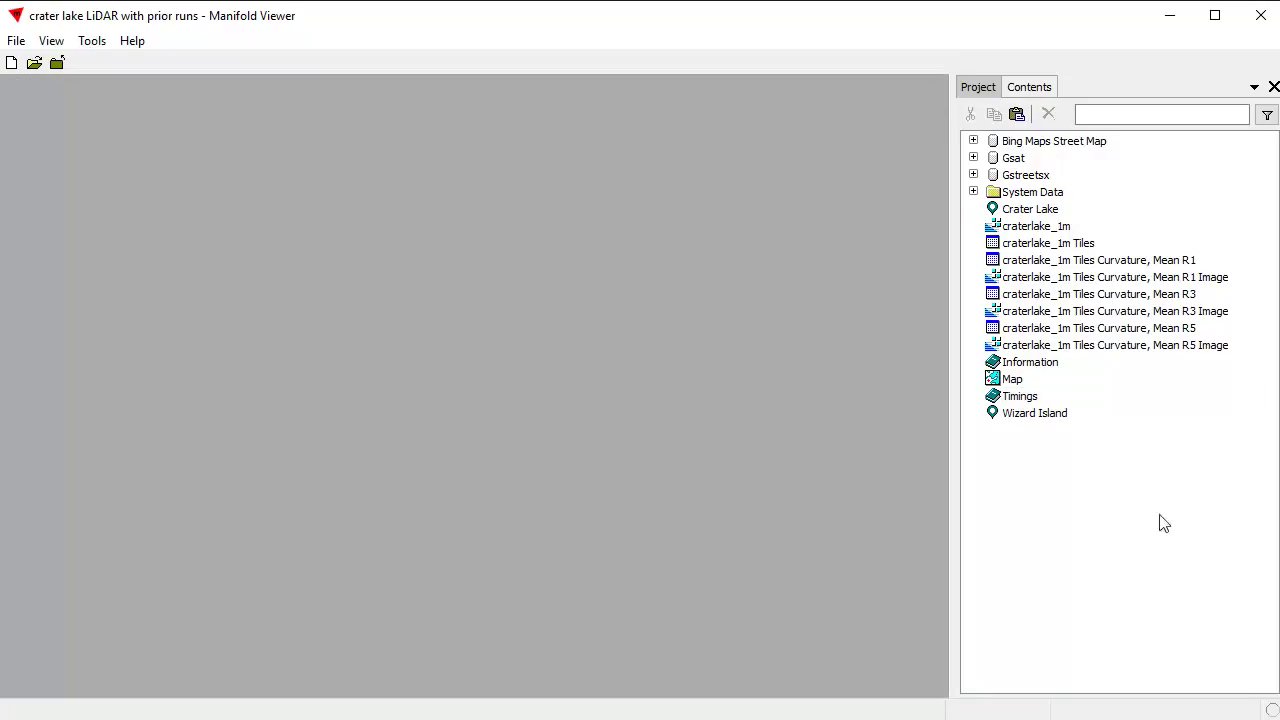
- Open the prior-runs project's Map and zoom in so the crater lake is centred
{"action": "double_click", "coordinate": [1011, 380]}
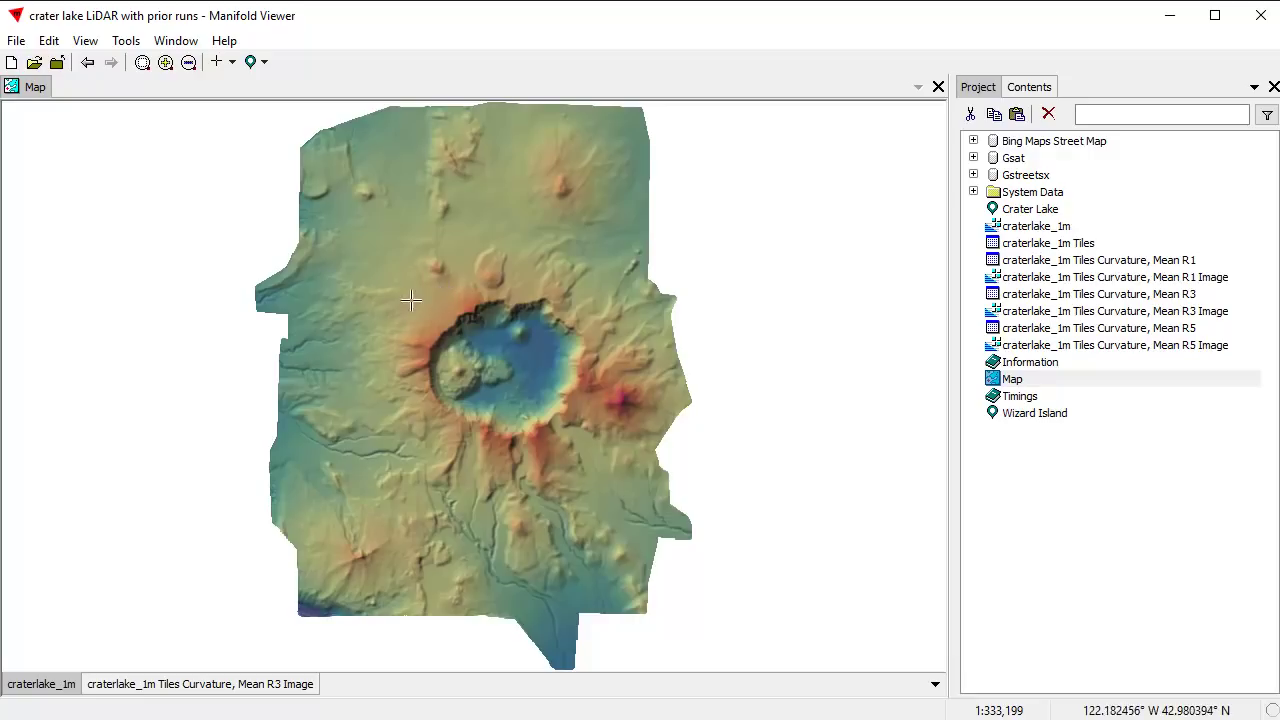
{"action": "scroll", "coordinate": [620, 440], "scroll_direction": "up", "scroll_amount": 3}
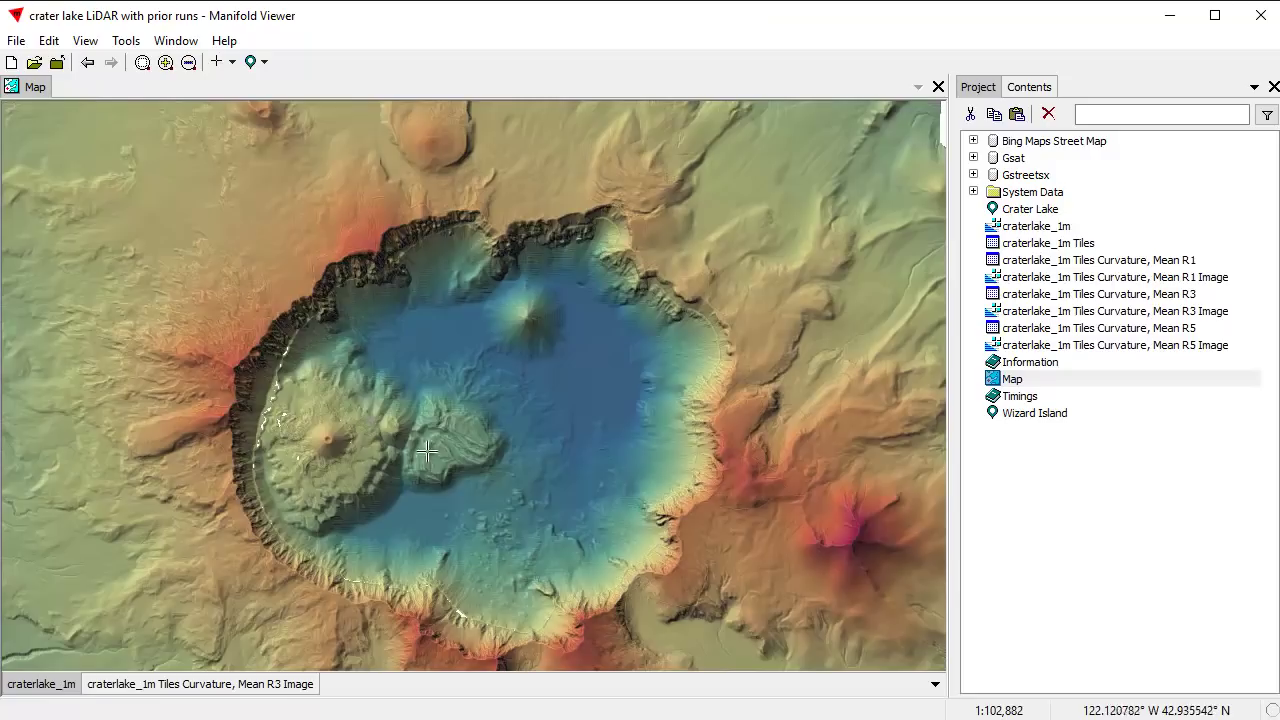
{"action": "left_click_drag", "start_coordinate": [468, 487], "coordinate": [461, 407]}
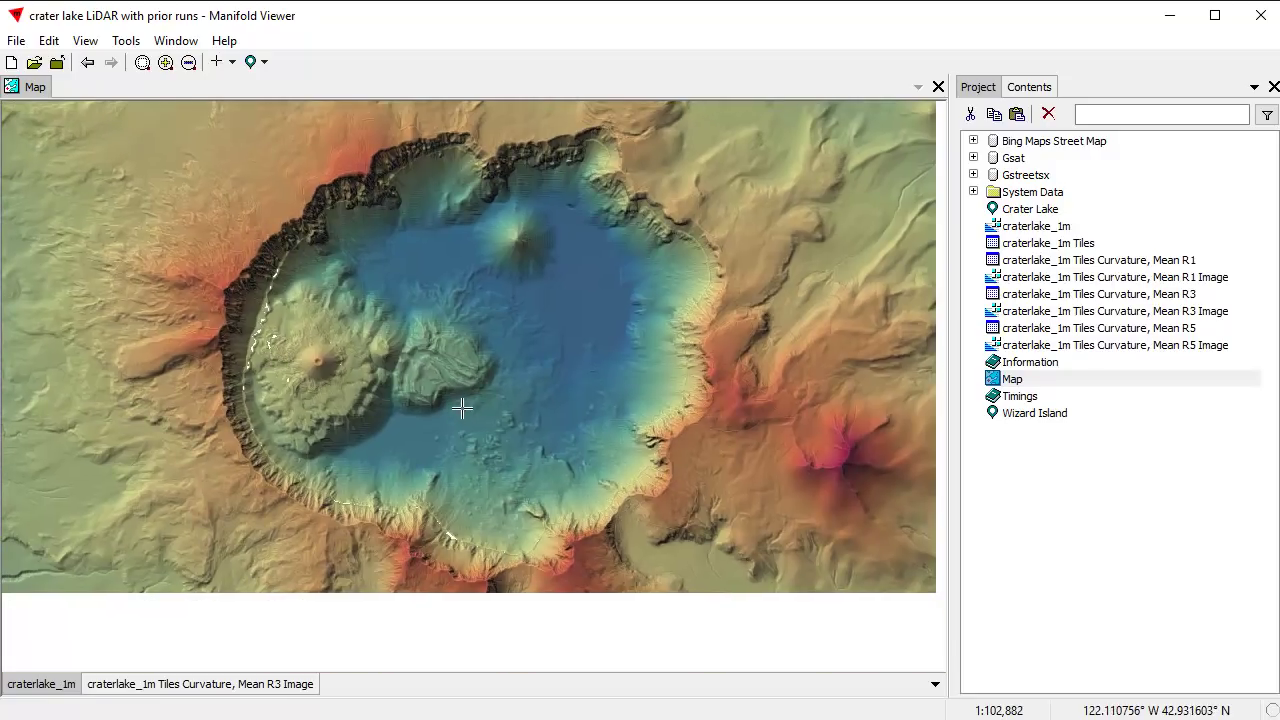